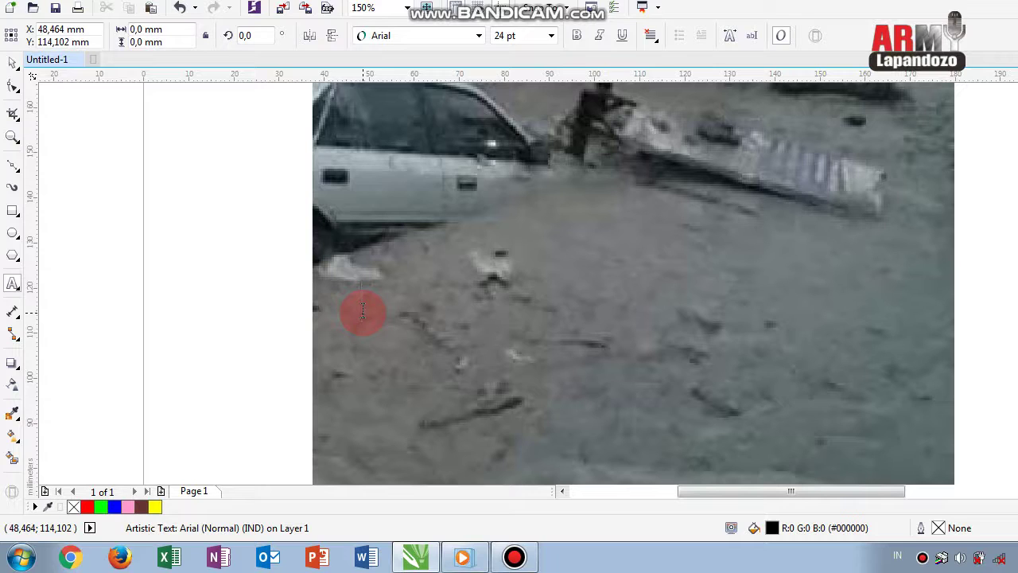
- Add the artistic text "FRE" over the photo in the Urban Jungle font and enlarge it to about 65 pt
text(FRE)
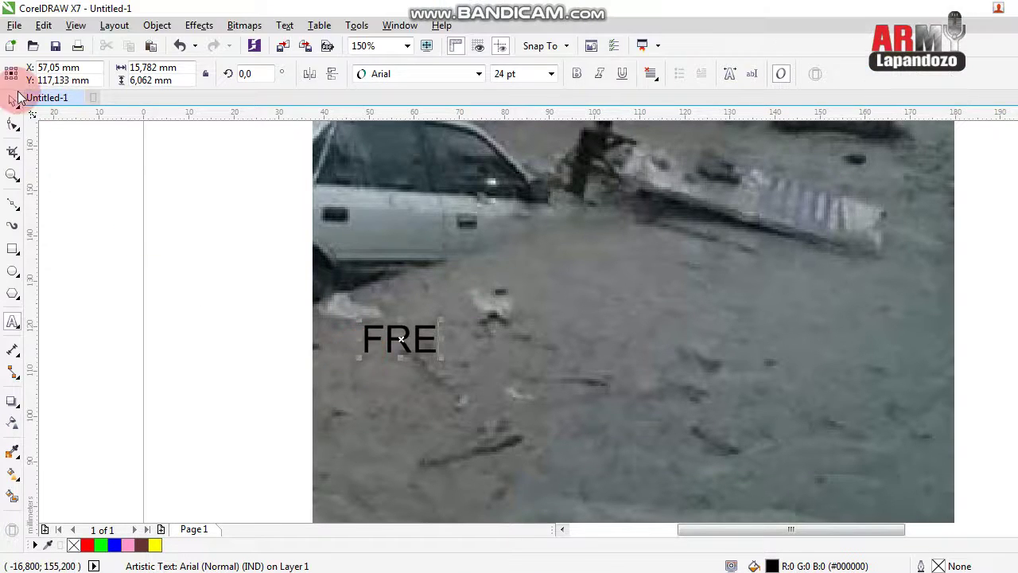
click(13, 66)
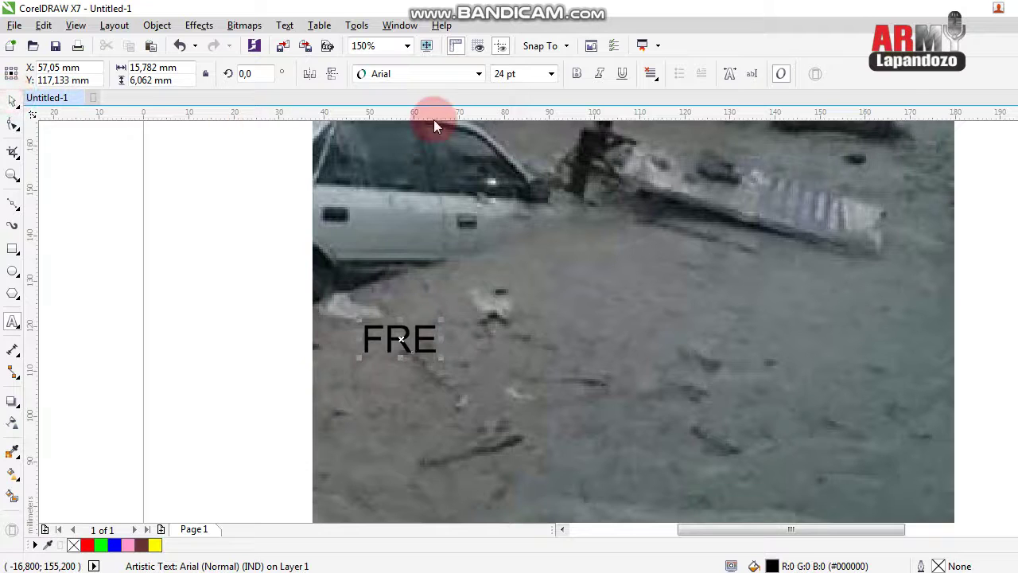
click(479, 74)
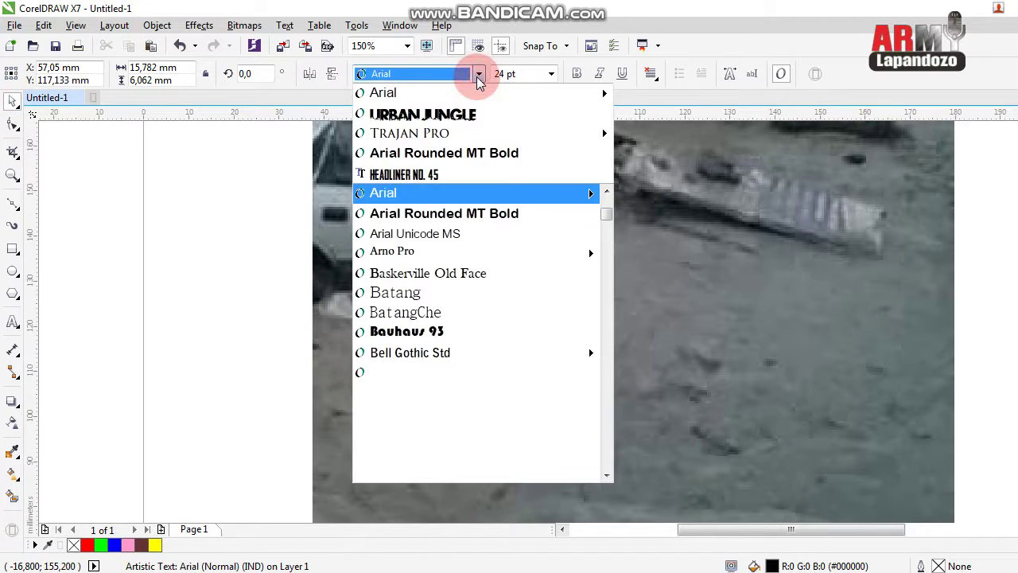
click(465, 116)
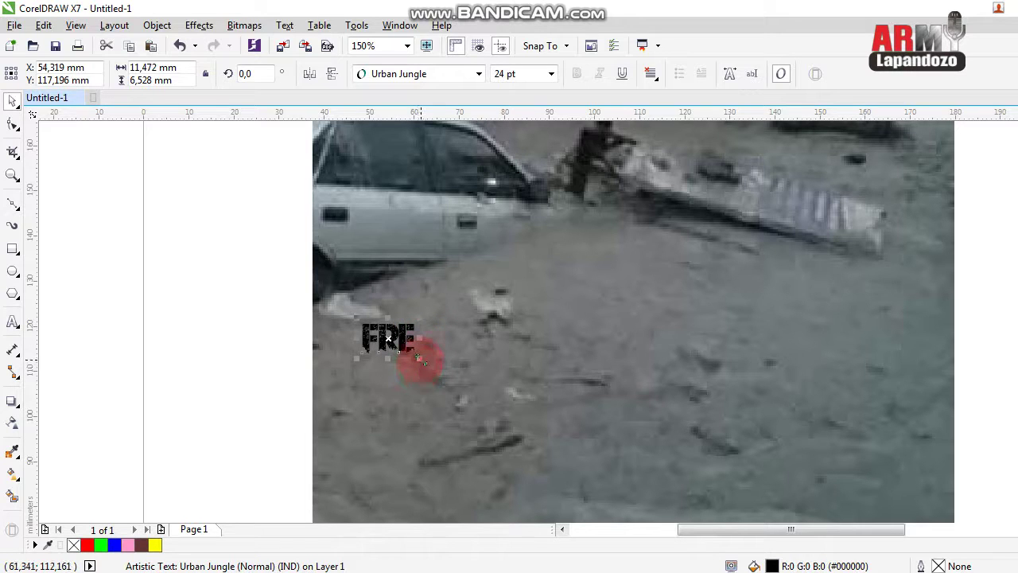
drag(417, 359, 508, 417)
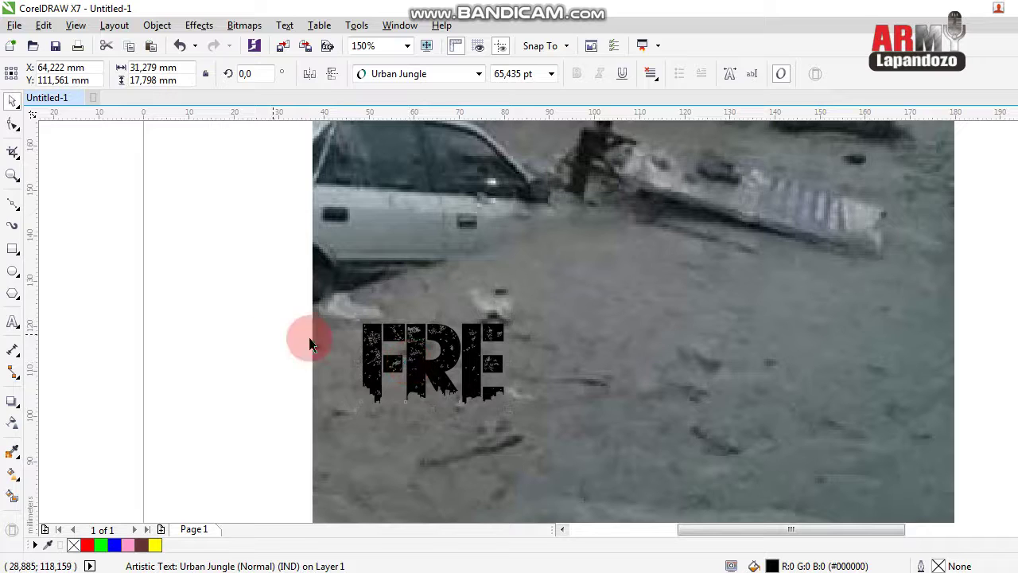
- Convert the FRE text to curves and ungroup it into separate letters
right_click(419, 358)
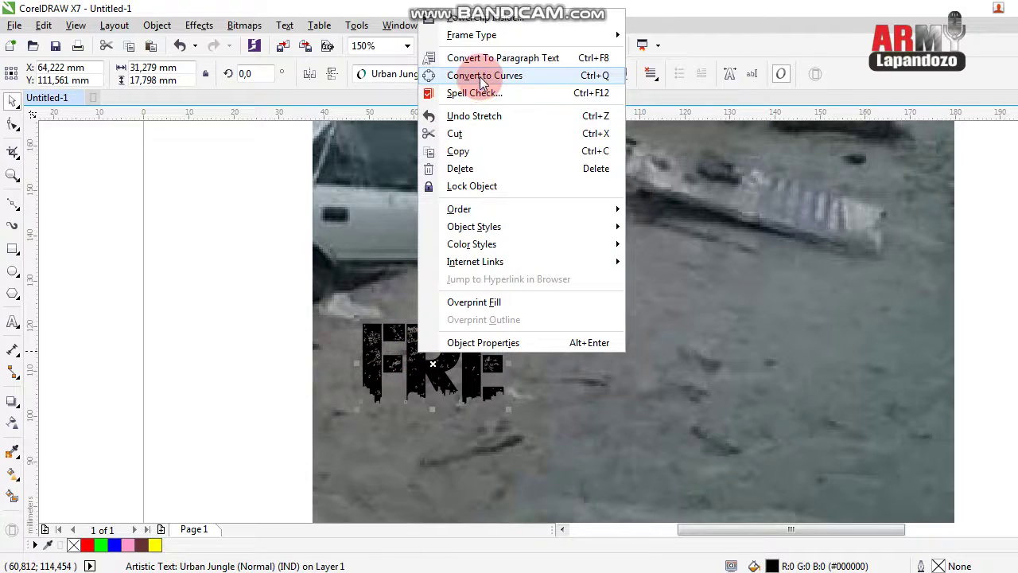
click(393, 74)
drag(318, 184, 264, 206)
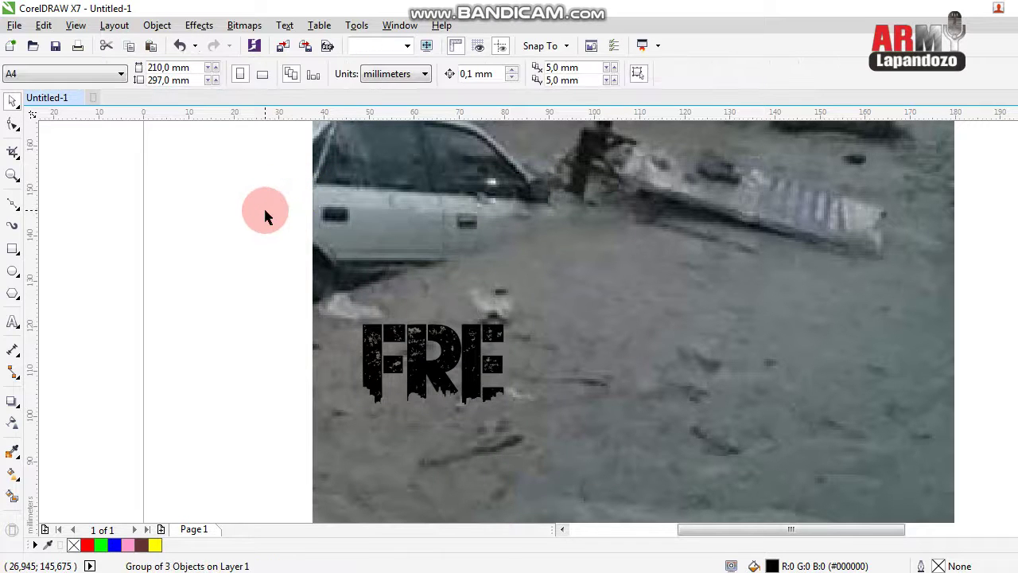
right_click(413, 357)
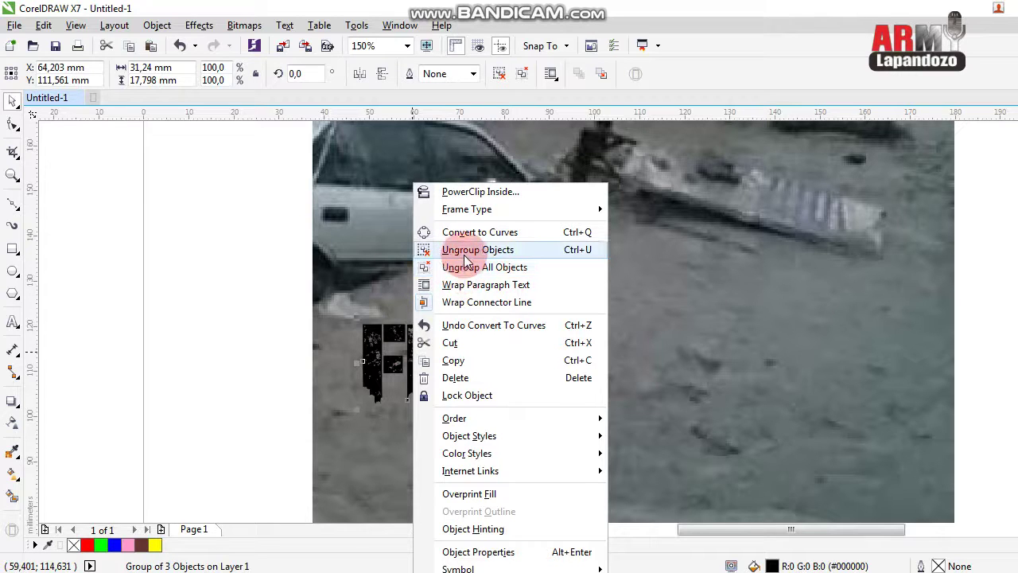
click(464, 255)
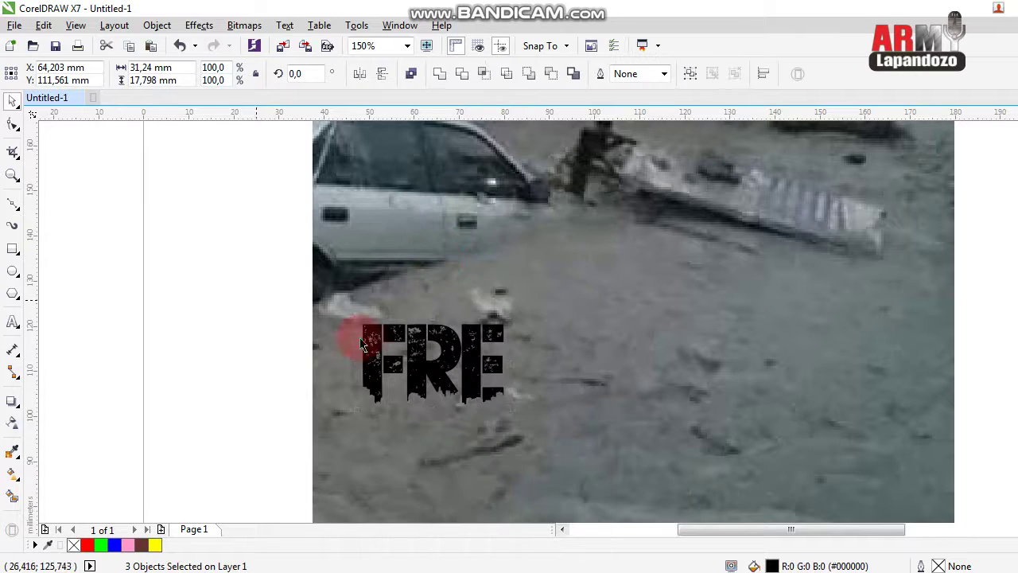
- Close the gaps in the letter F by moving the inner corner nodes of both arms onto the stem with the Shape tool
click(380, 355)
click(380, 355)
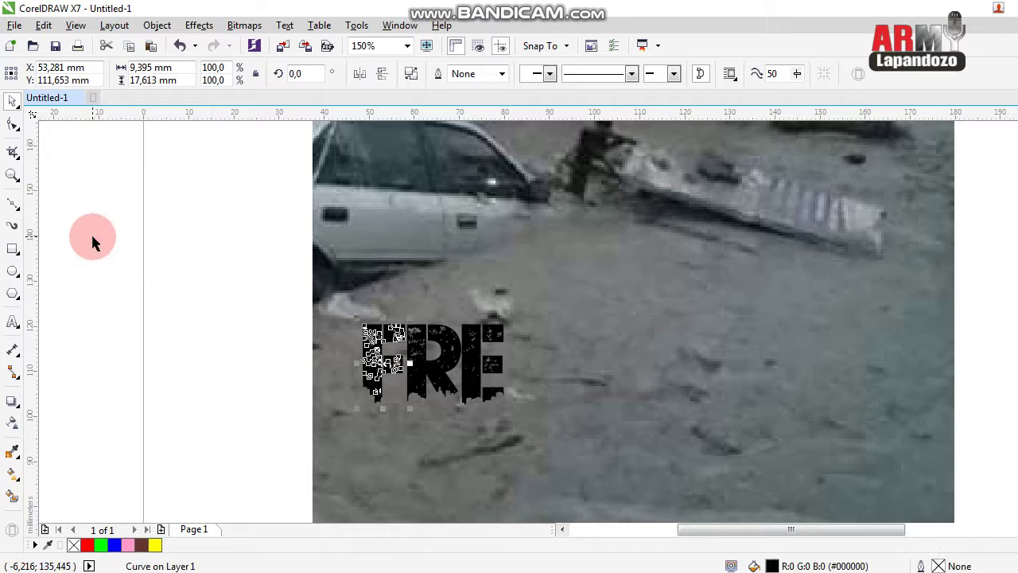
click(23, 127)
click(19, 127)
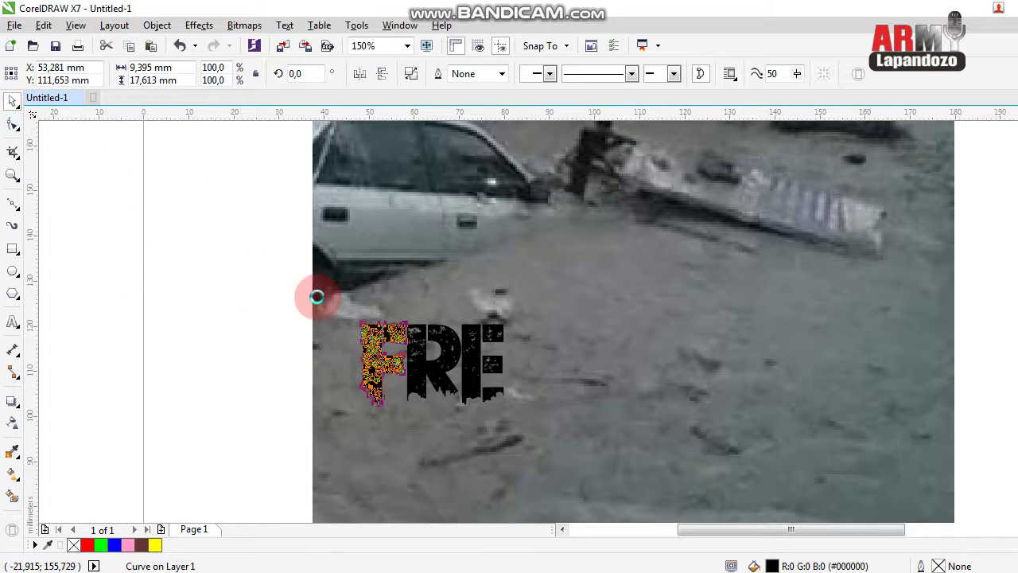
key(F10)
scroll(386, 318, up, 3)
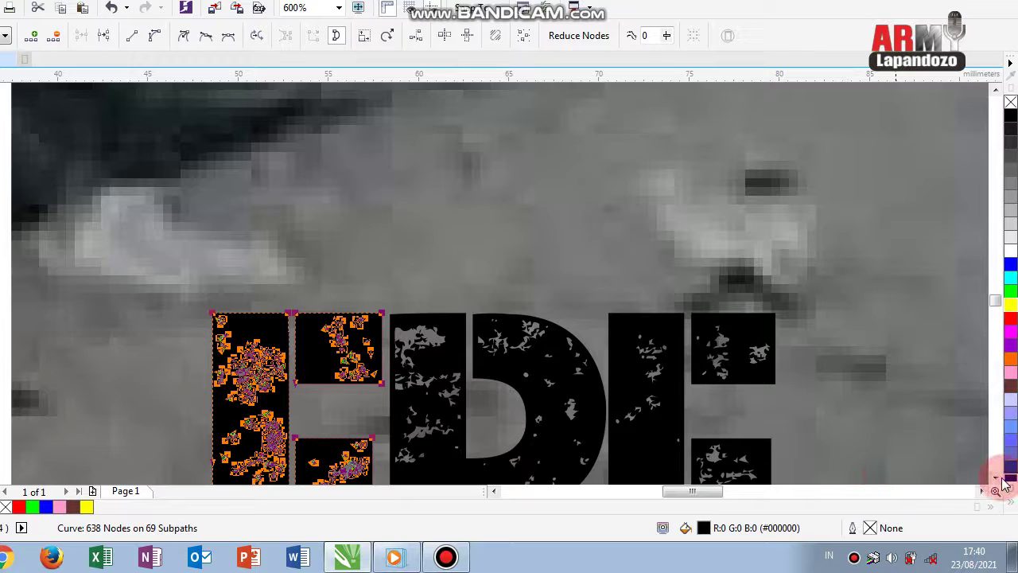
click(996, 478)
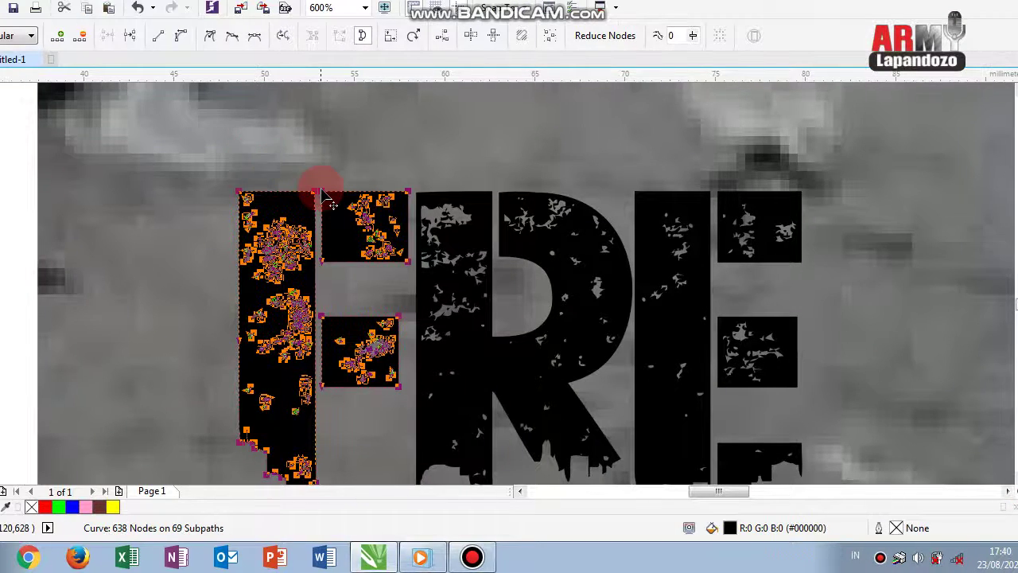
drag(324, 193, 317, 194)
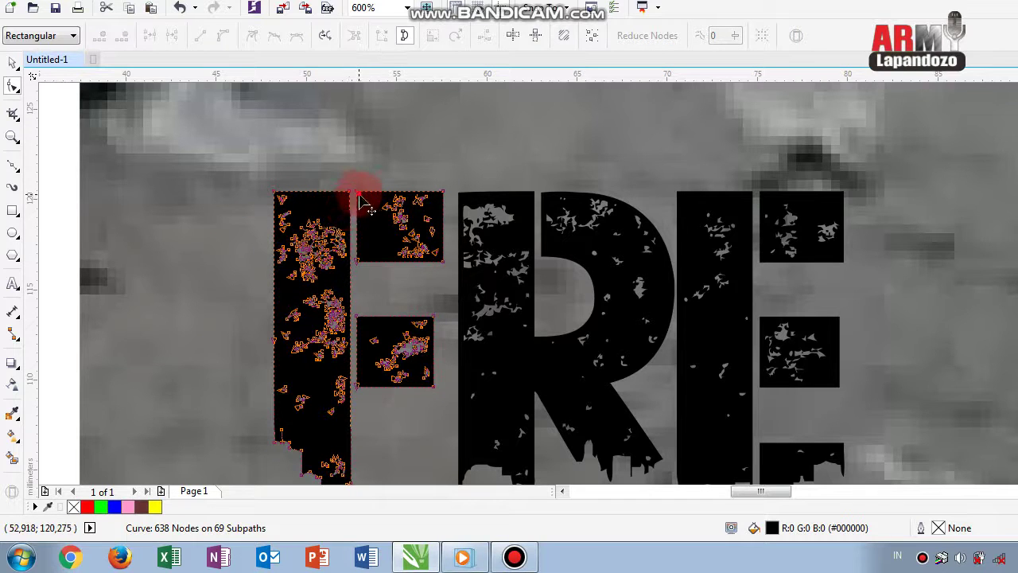
drag(357, 194, 350, 194)
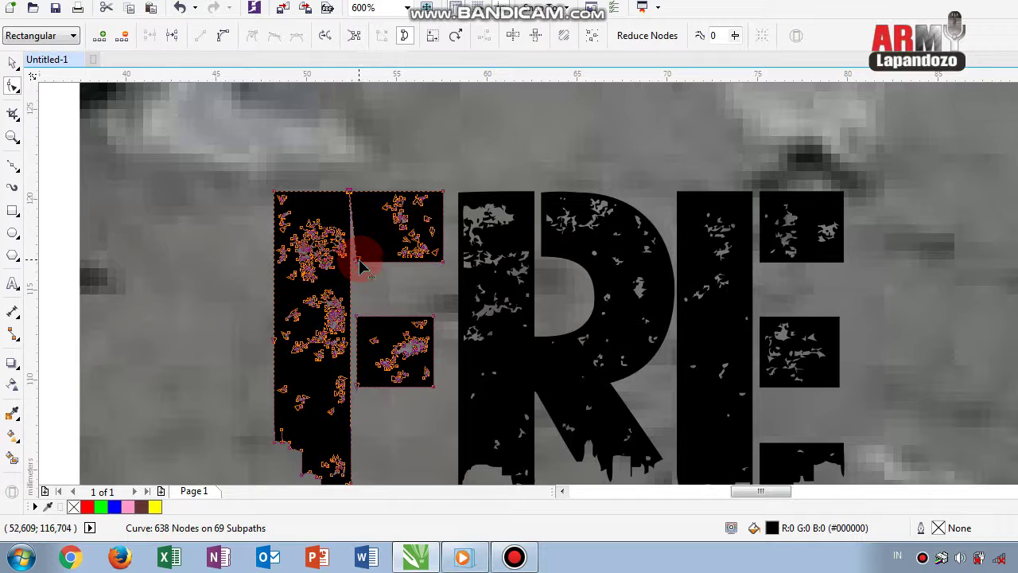
drag(356, 260, 350, 261)
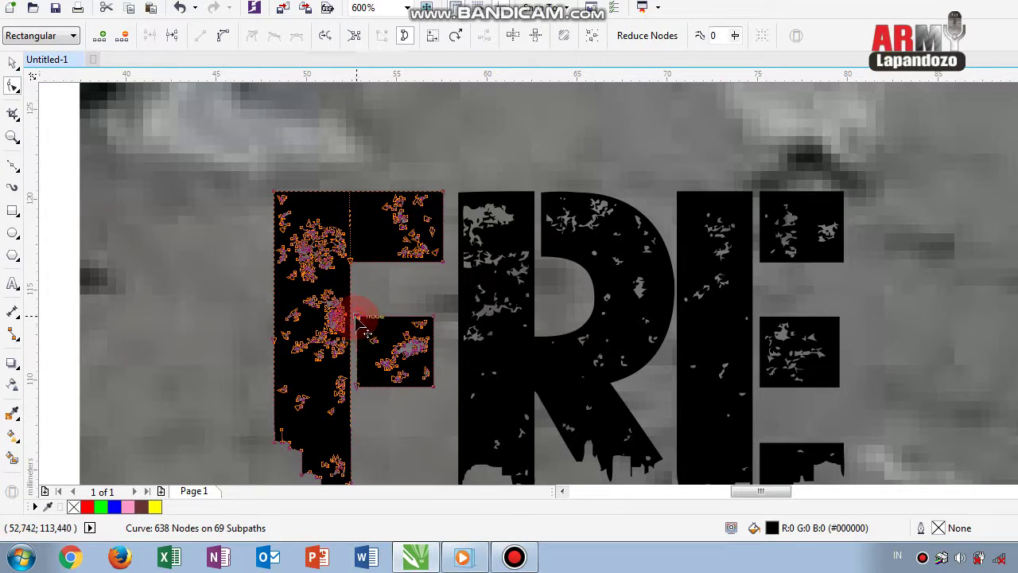
drag(356, 315, 350, 315)
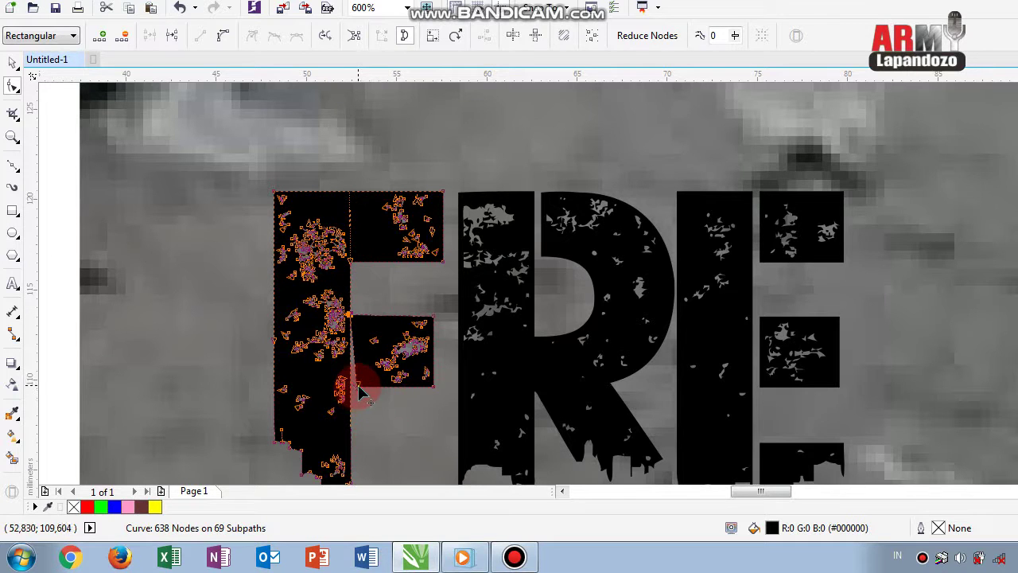
drag(357, 388, 345, 390)
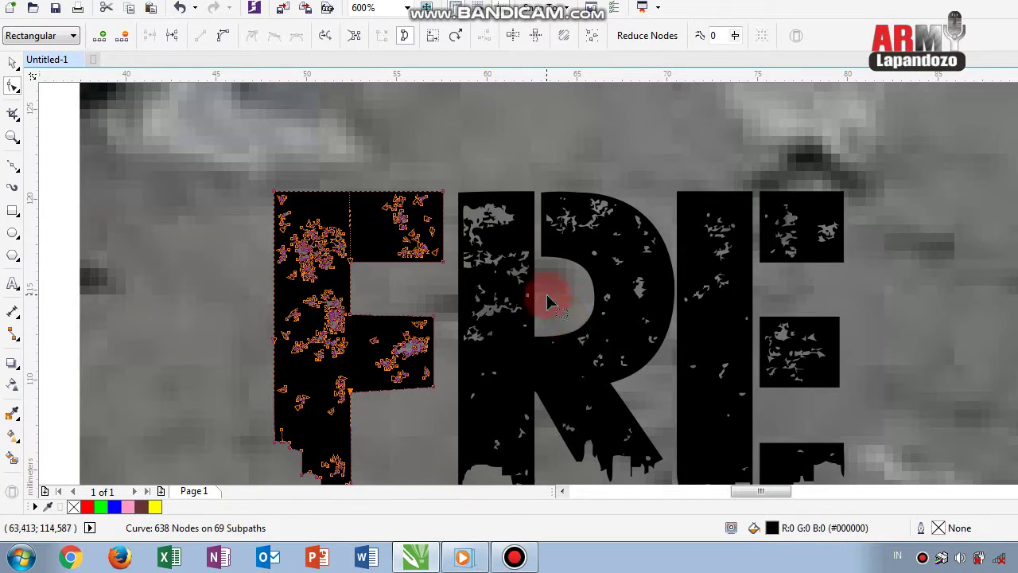
- Close the gap in the letter R by moving the bowl's upper and lower inner nodes onto the stem
click(543, 206)
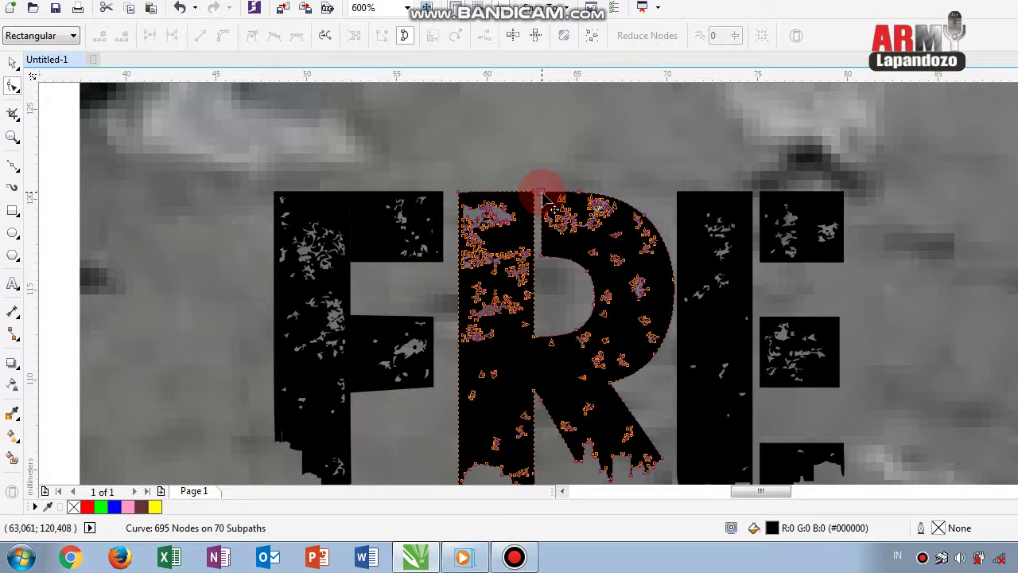
drag(541, 192, 535, 191)
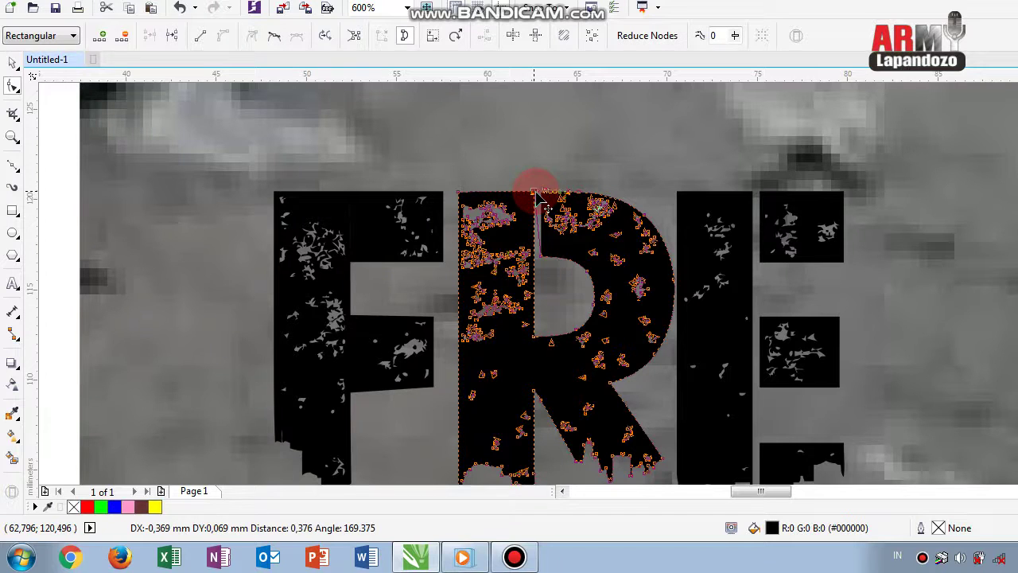
drag(542, 257, 533, 257)
double_click(534, 257)
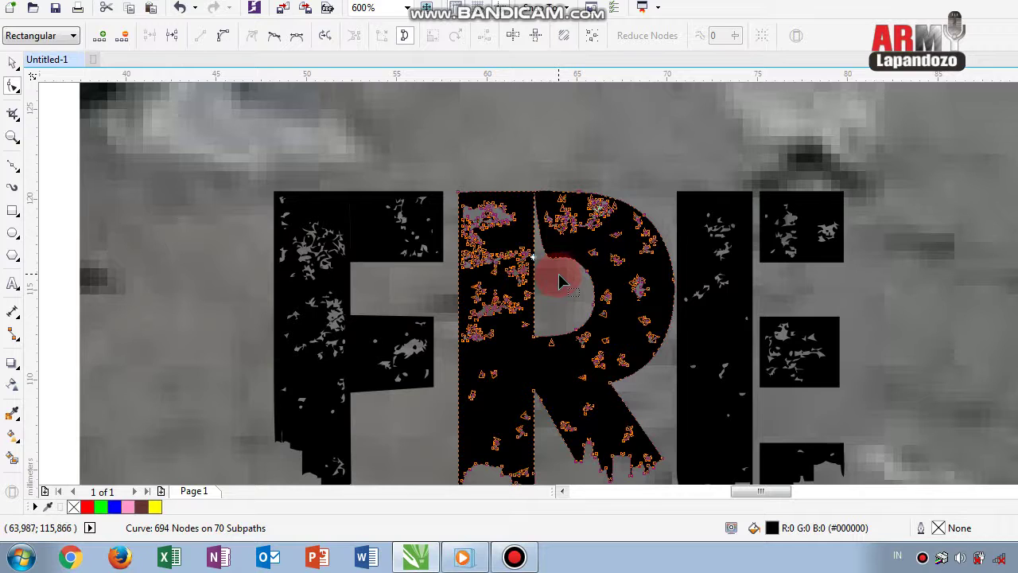
key(ctrl+z)
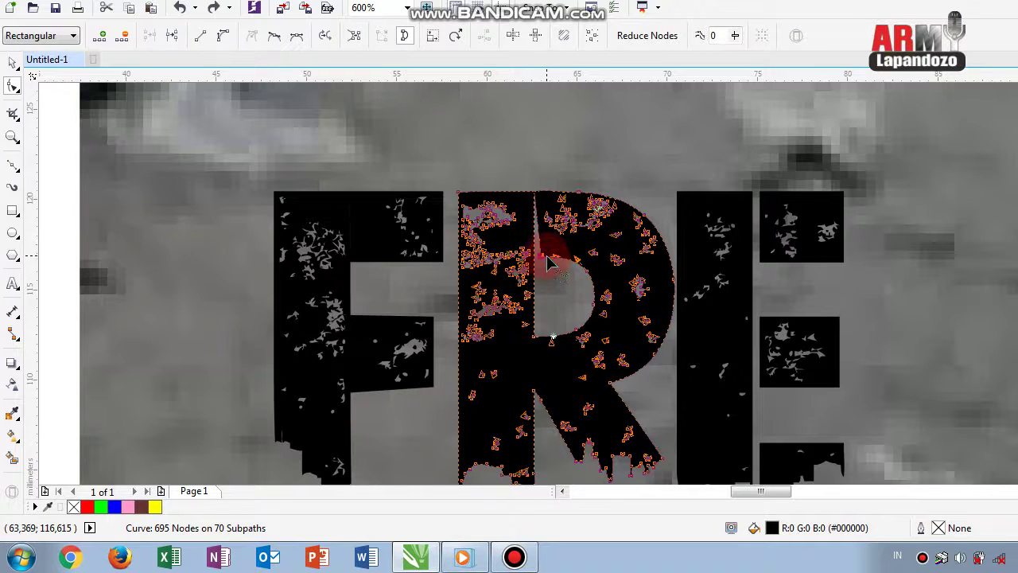
drag(544, 258, 534, 256)
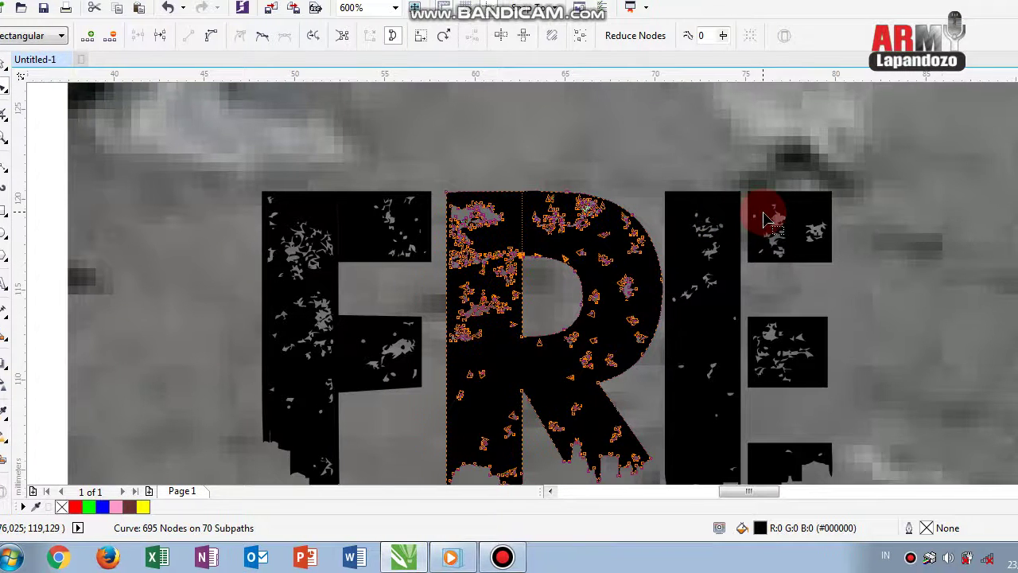
- Join the E's upper arm to its stem by moving the arm's two inner corner nodes onto the stem
click(755, 208)
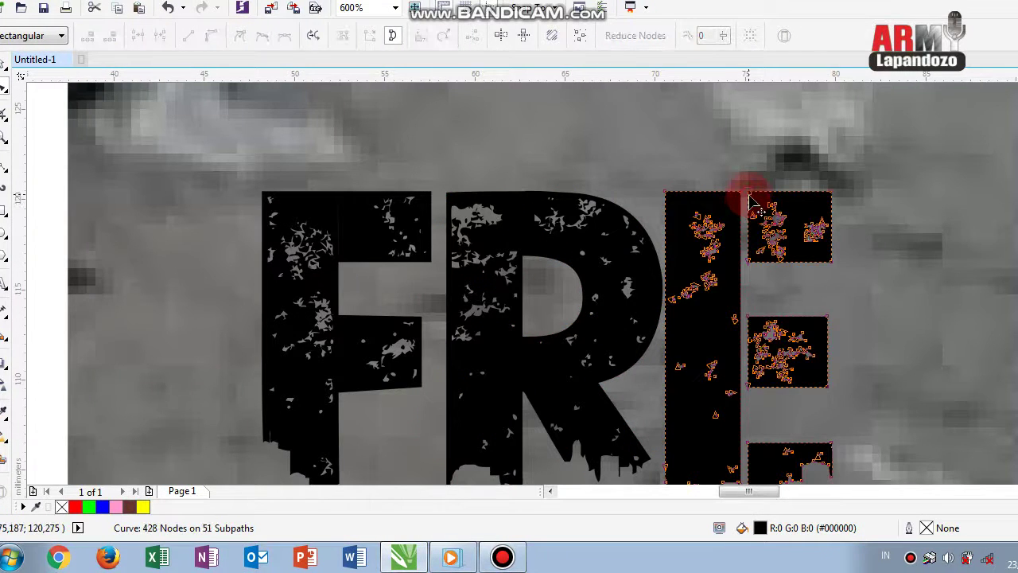
drag(748, 193, 741, 193)
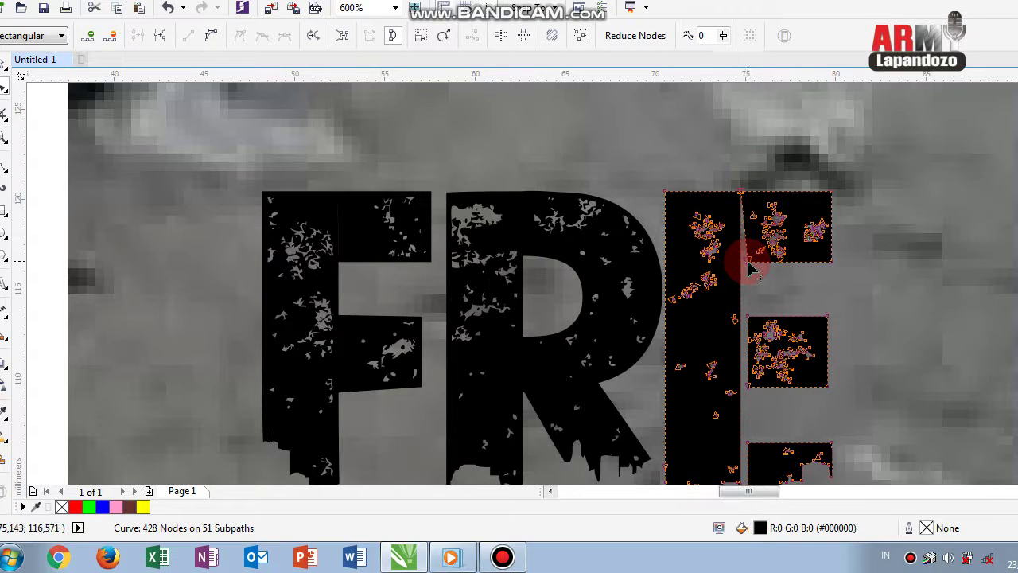
drag(748, 263, 740, 261)
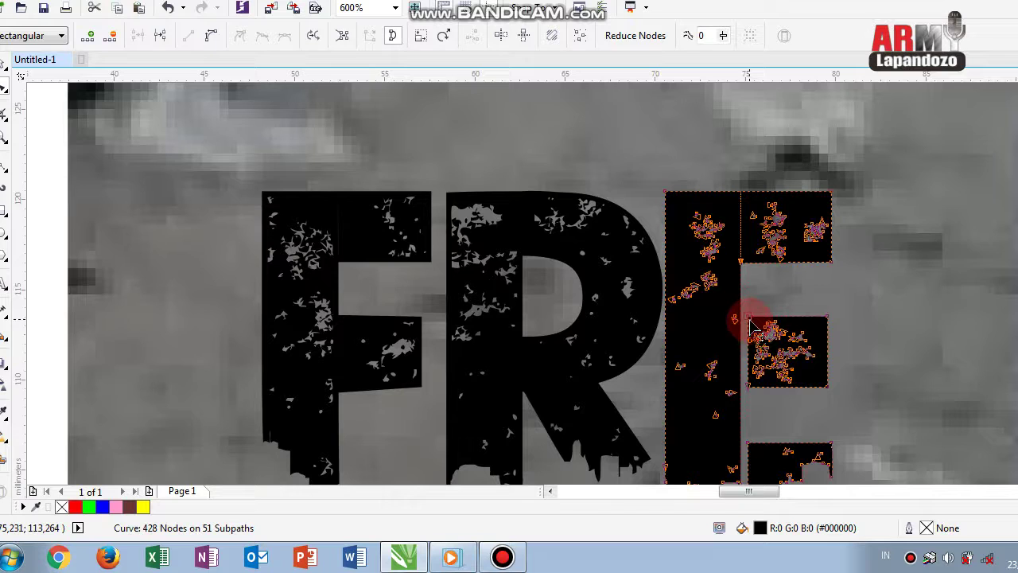
drag(749, 318, 739, 318)
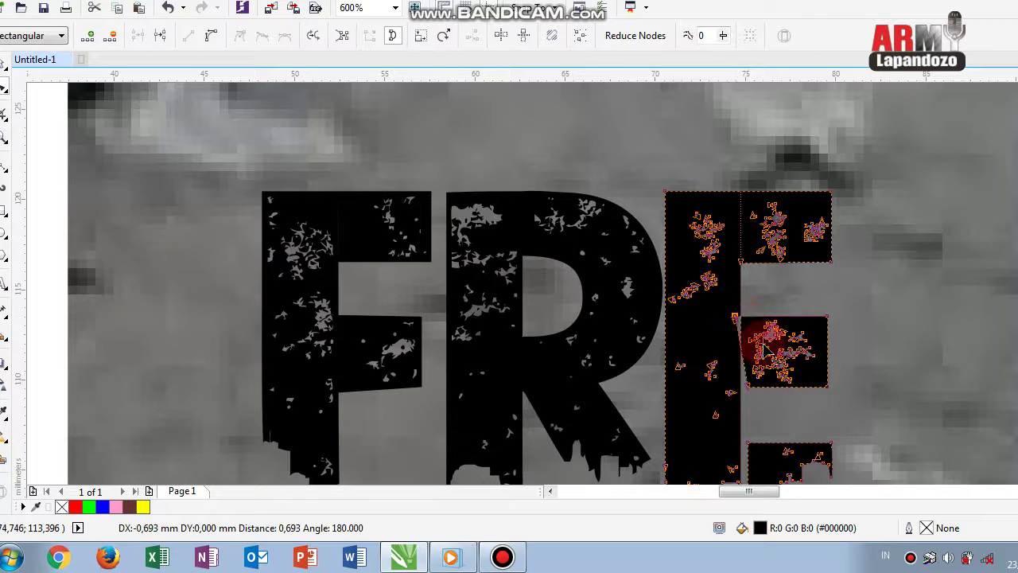
key(ctrl+z)
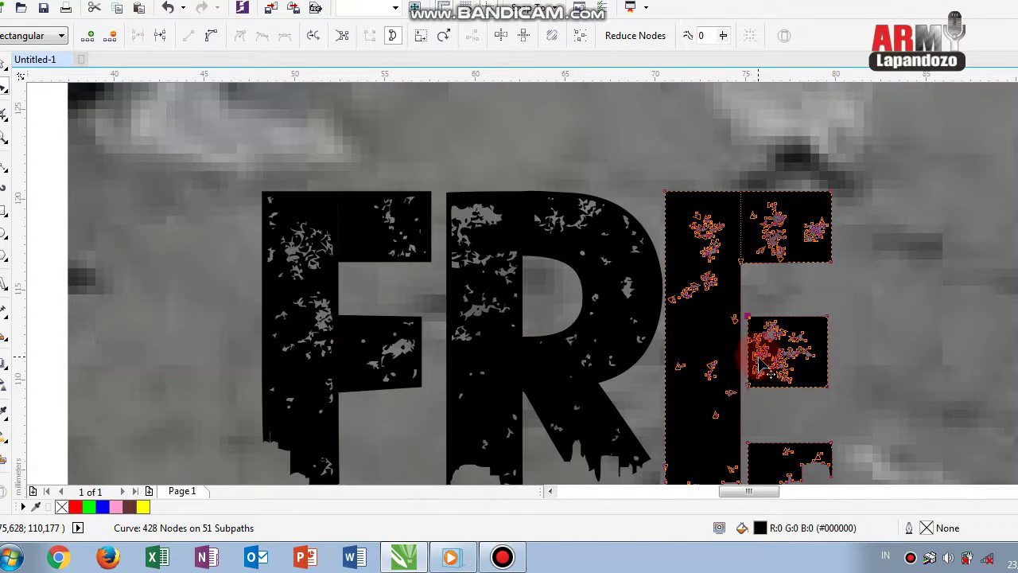
double_click(748, 317)
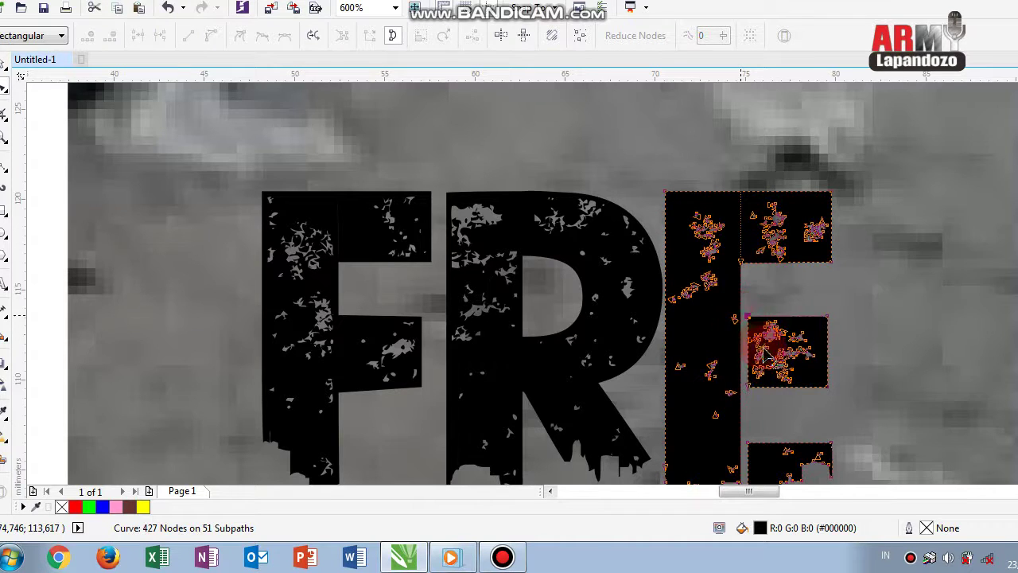
key(ctrl+z)
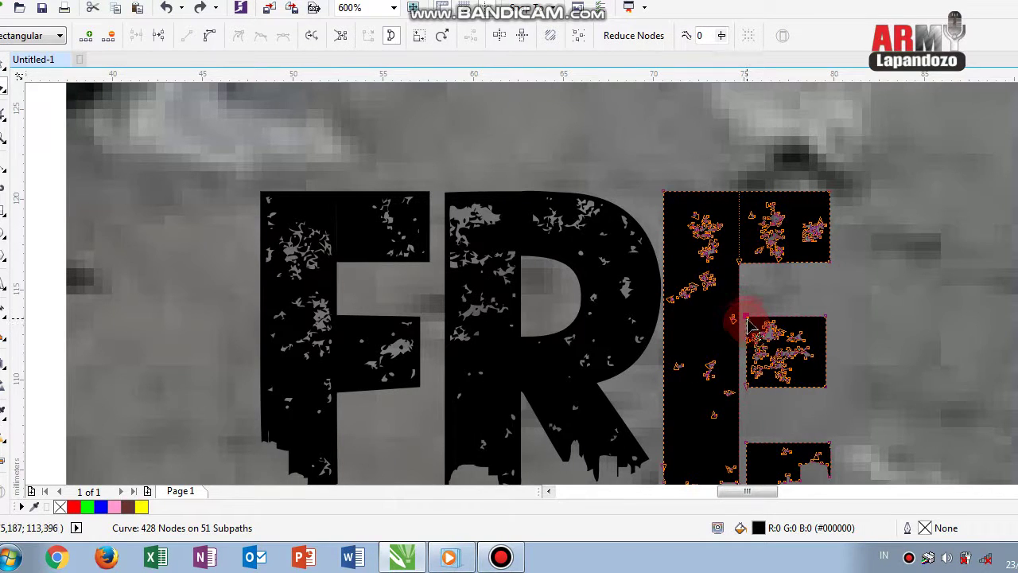
- Join the E's middle arm to its stem by moving the arm's two inner corner nodes onto the stem
drag(748, 318, 740, 318)
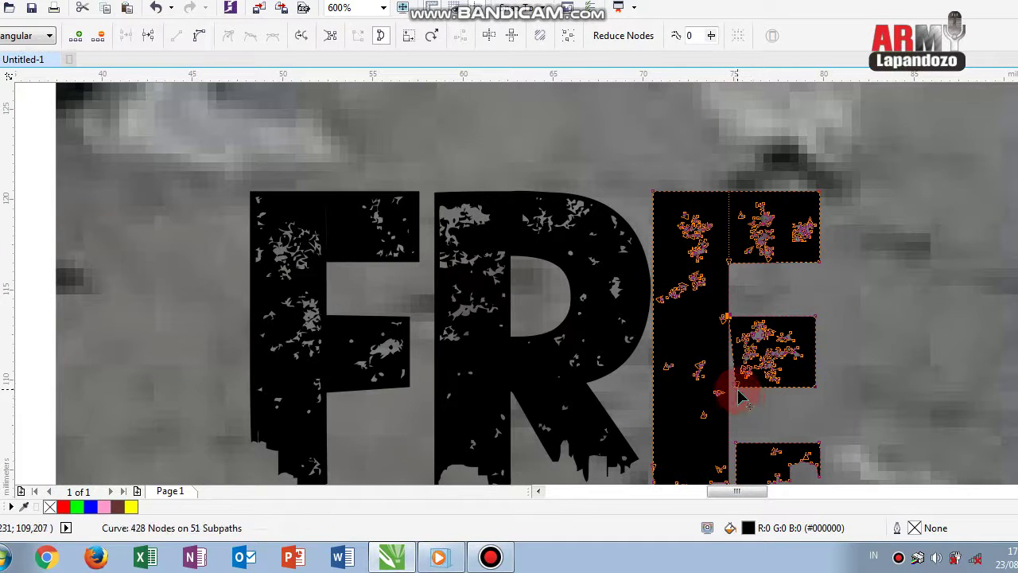
drag(734, 391, 727, 391)
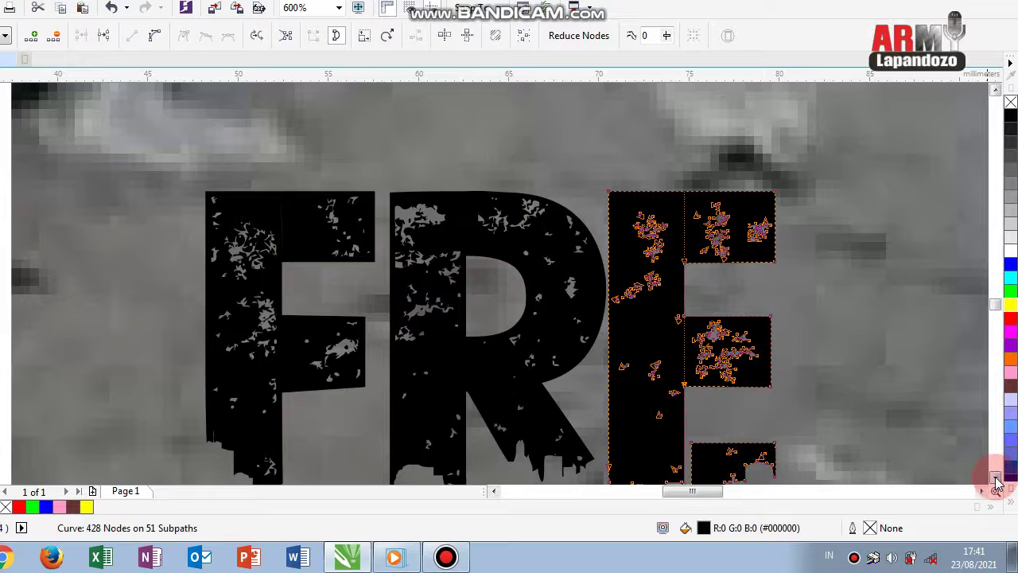
click(996, 478)
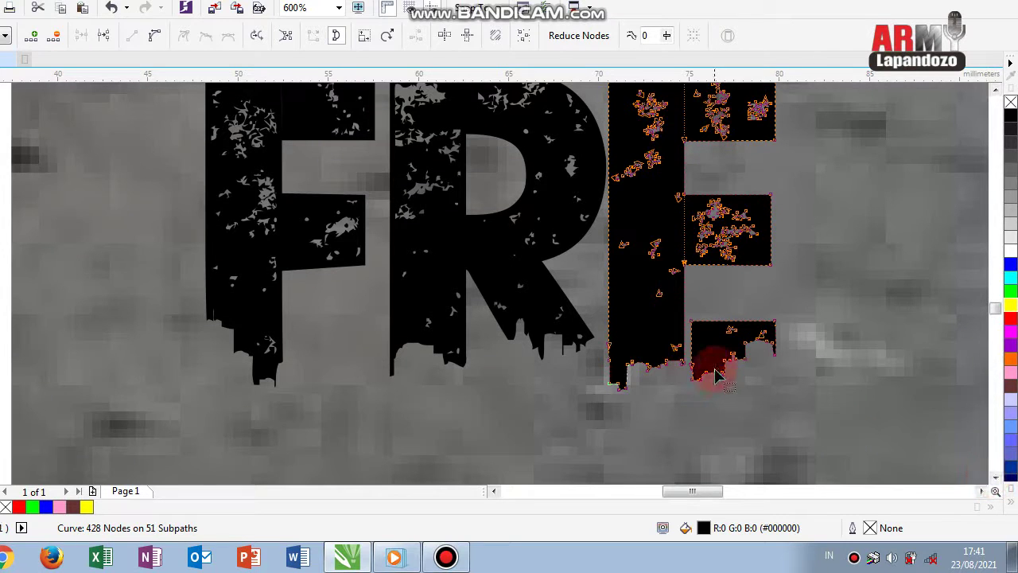
click(656, 326)
click(691, 322)
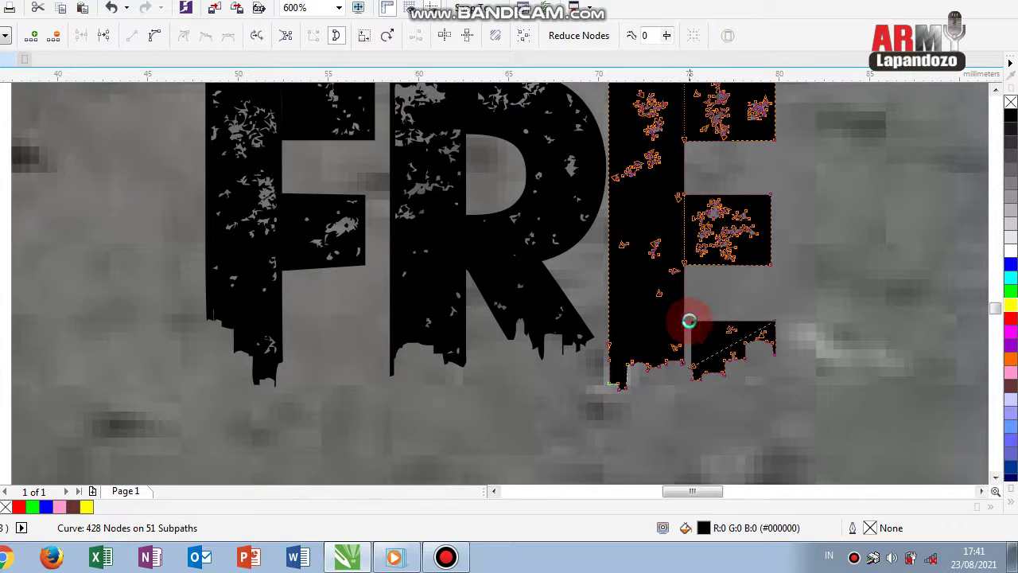
key(Delete)
key(ctrl+z)
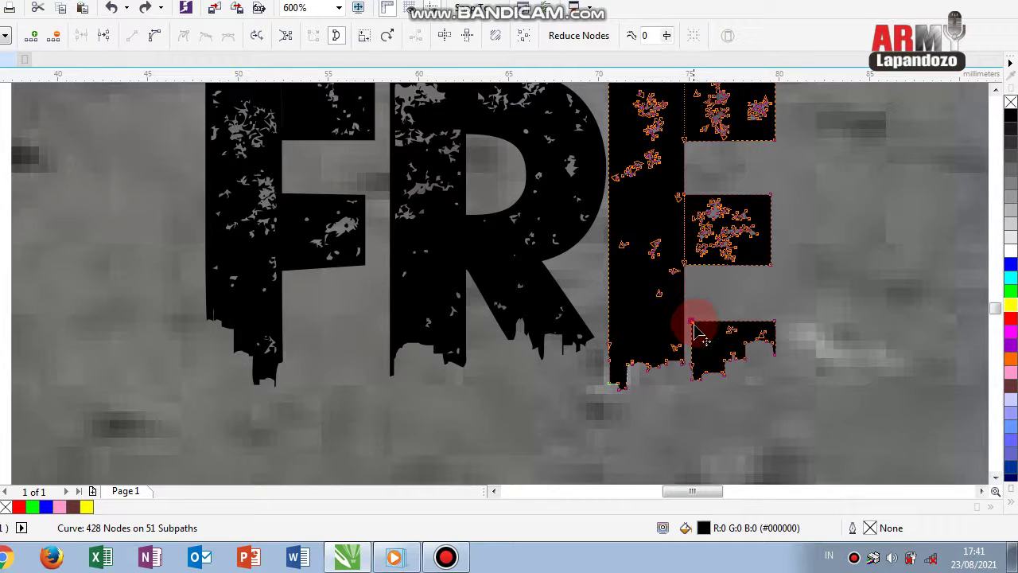
- Join the E's lower arm to its stem by moving the arm's upper and lower inner nodes onto the stem
drag(695, 326, 688, 327)
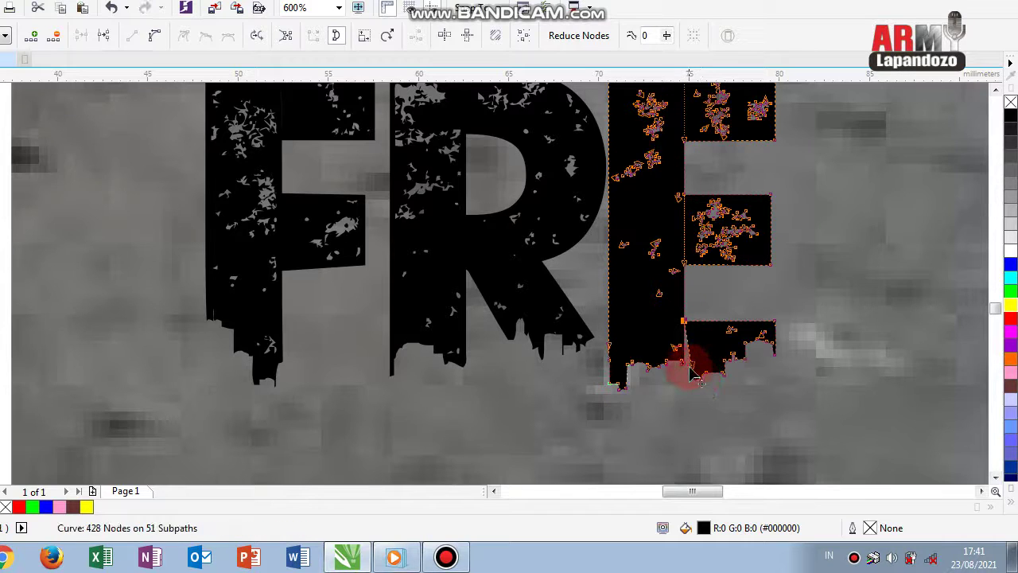
click(690, 367)
drag(691, 370, 677, 368)
scroll(680, 370, down, 2)
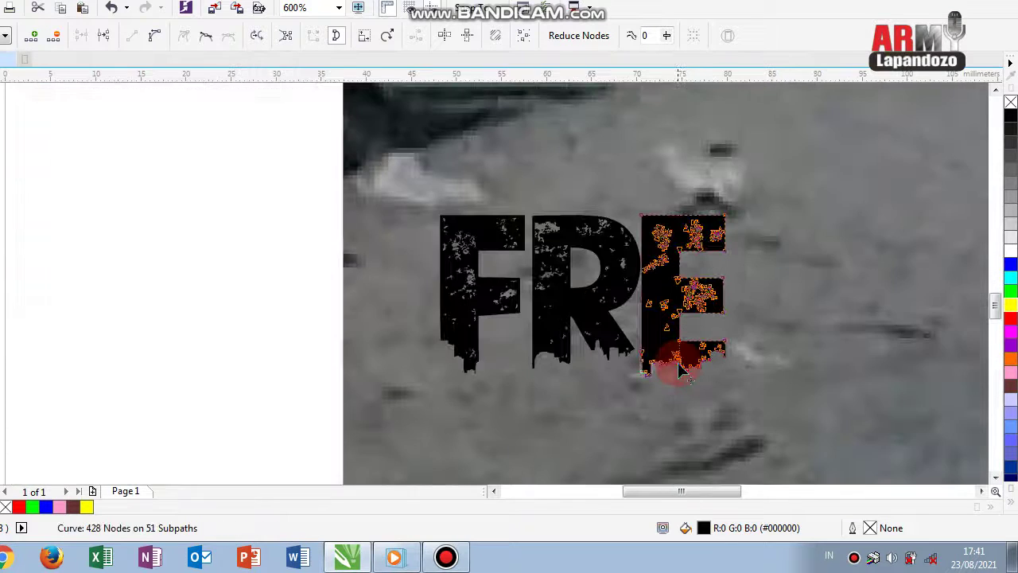
click(981, 490)
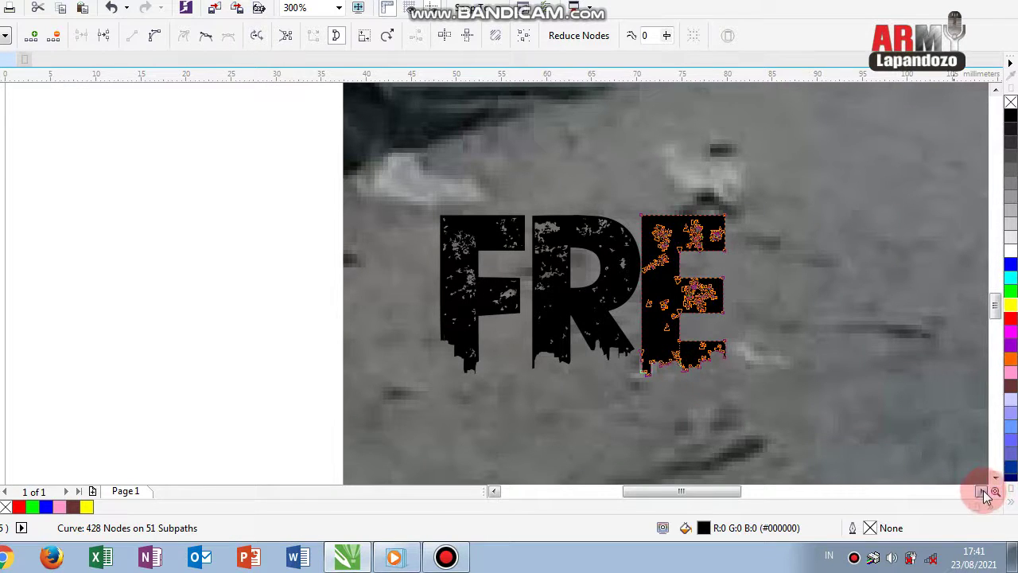
scroll(268, 221, down, 1)
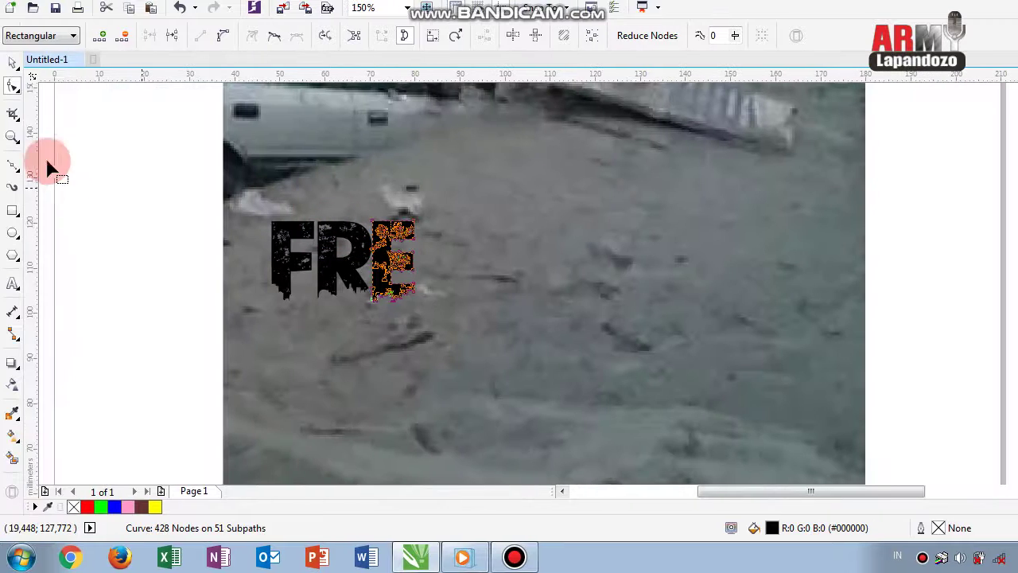
- Copy the letter F about 49 mm to the right, leaving a gap after the FRE lettering
click(12, 99)
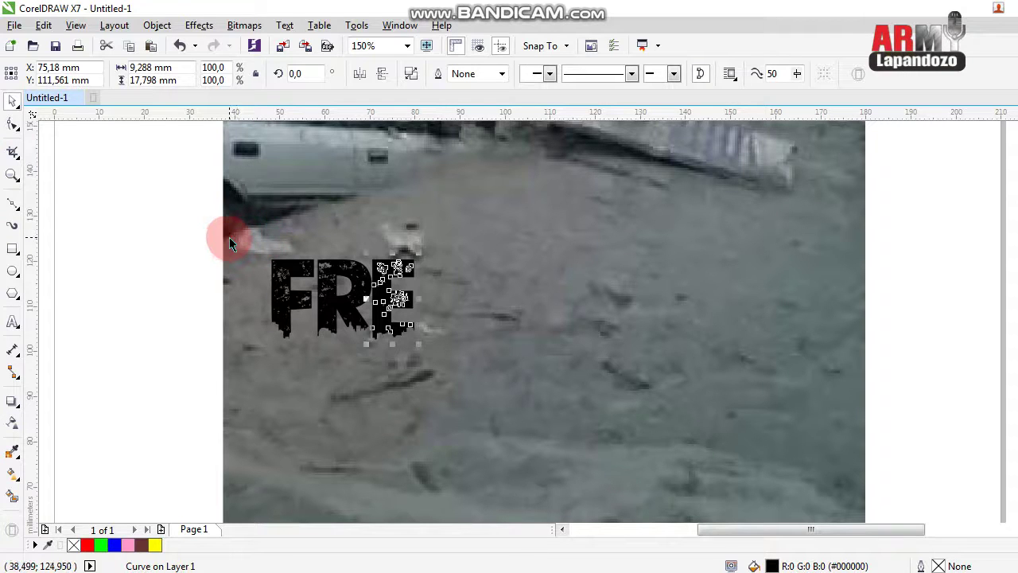
drag(228, 239, 317, 372)
click(290, 289)
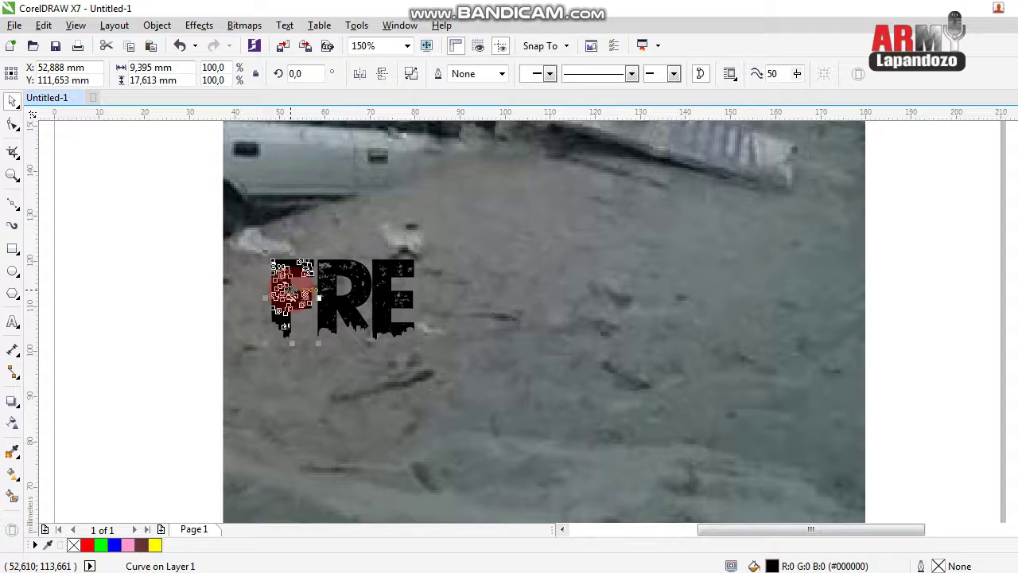
drag(291, 291, 511, 291)
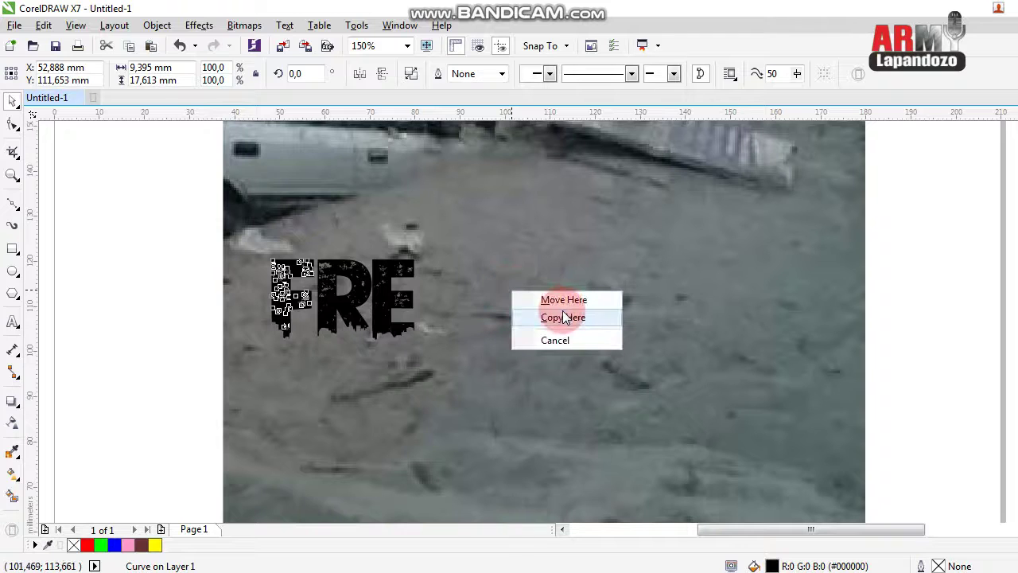
click(563, 317)
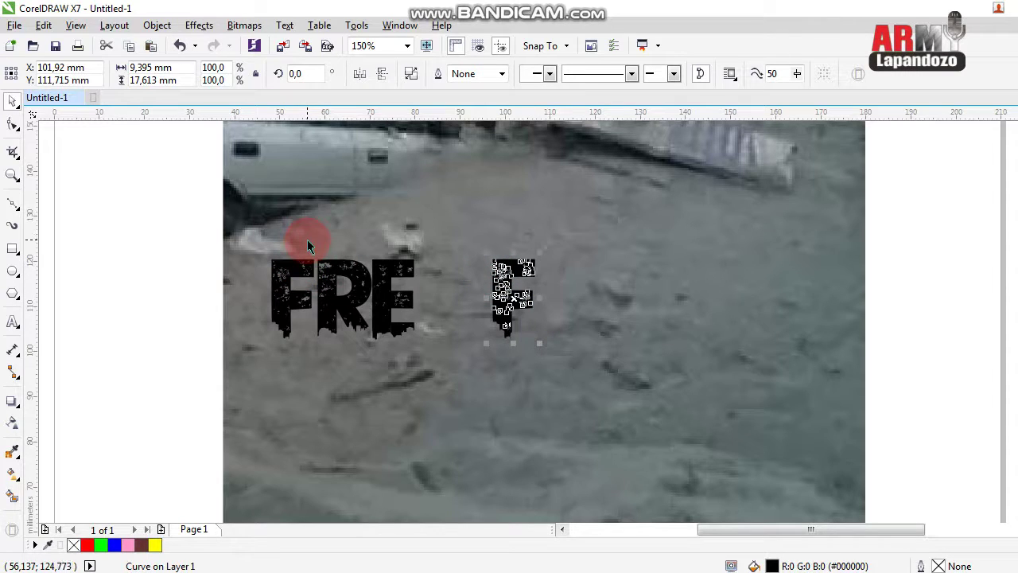
- Copy the letters R and E together about 60 mm to the right, leaving a letter-wide gap after the copied F
drag(308, 241, 440, 360)
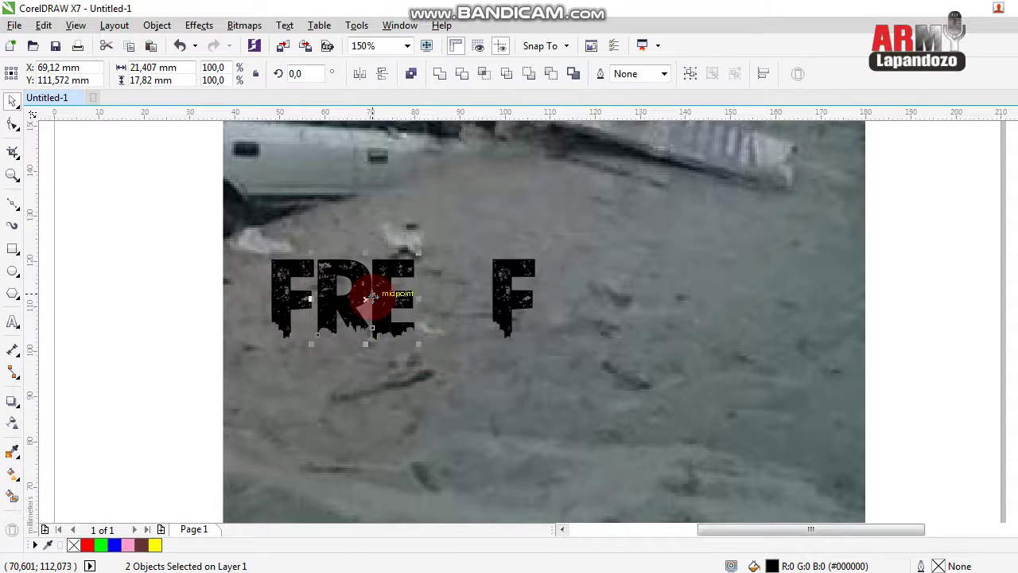
drag(368, 300, 638, 299)
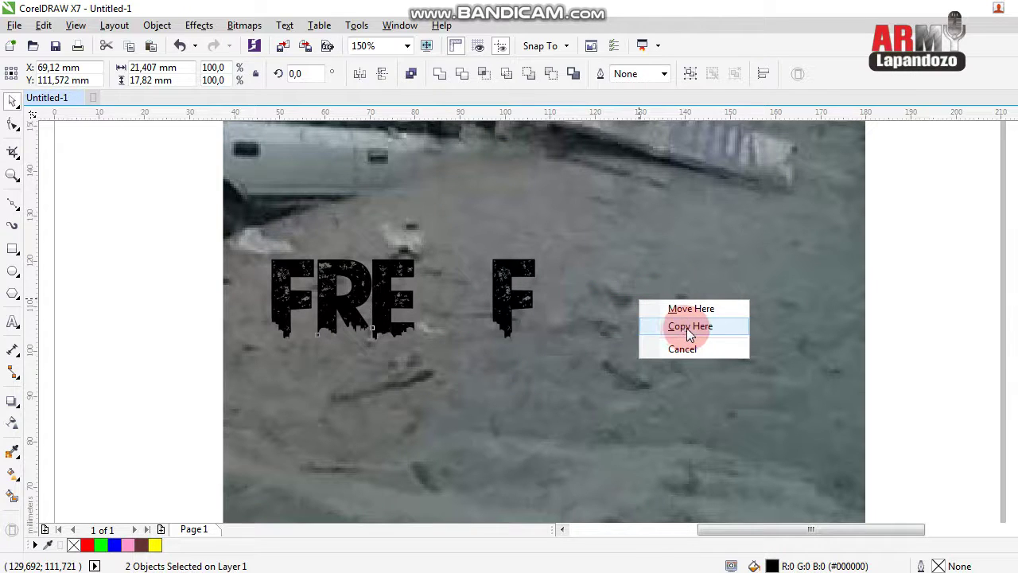
click(686, 328)
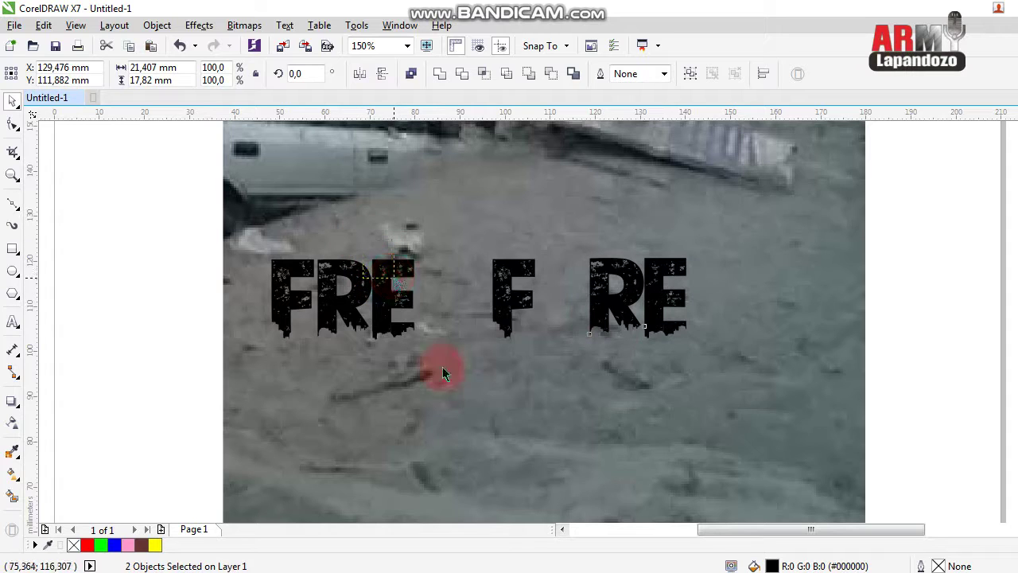
- Copy the first E directly beside itself to spell FREE and nudge the copy 0.2 mm left to tighten the spacing
key(F10)
click(396, 301)
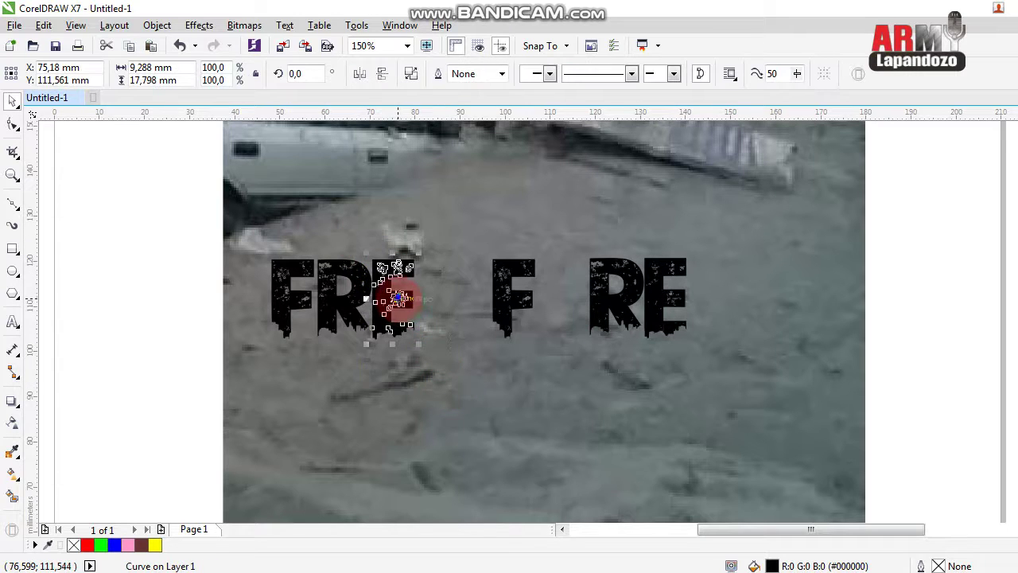
drag(397, 298, 446, 297)
right_click(446, 297)
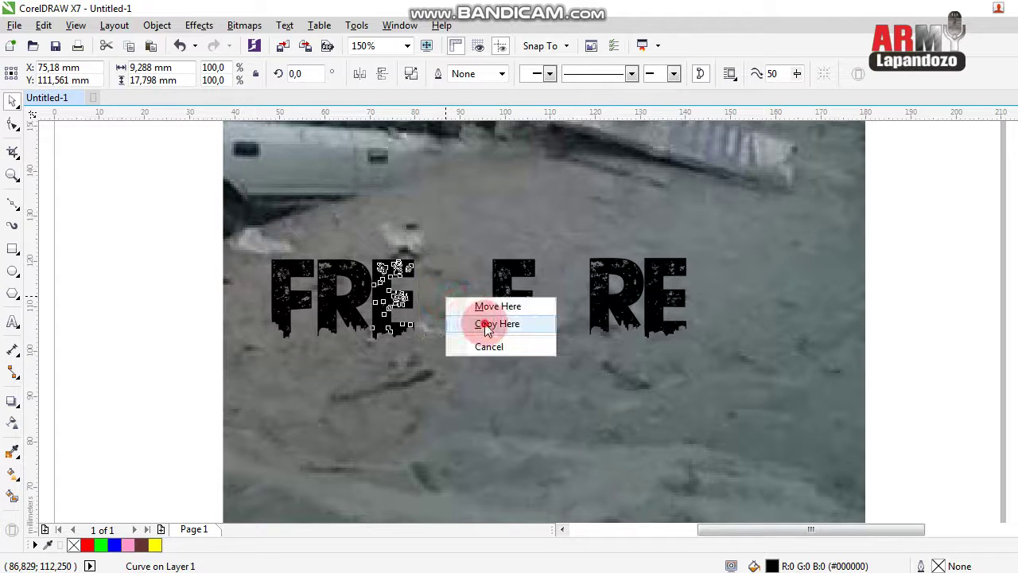
click(486, 324)
scroll(420, 275, up, 2)
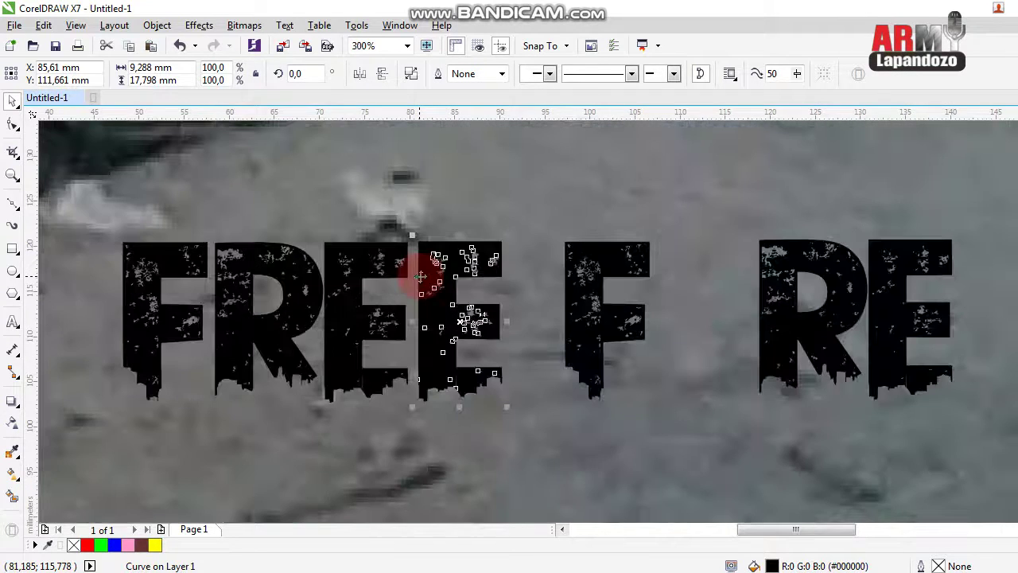
key(Left)
key(Left)
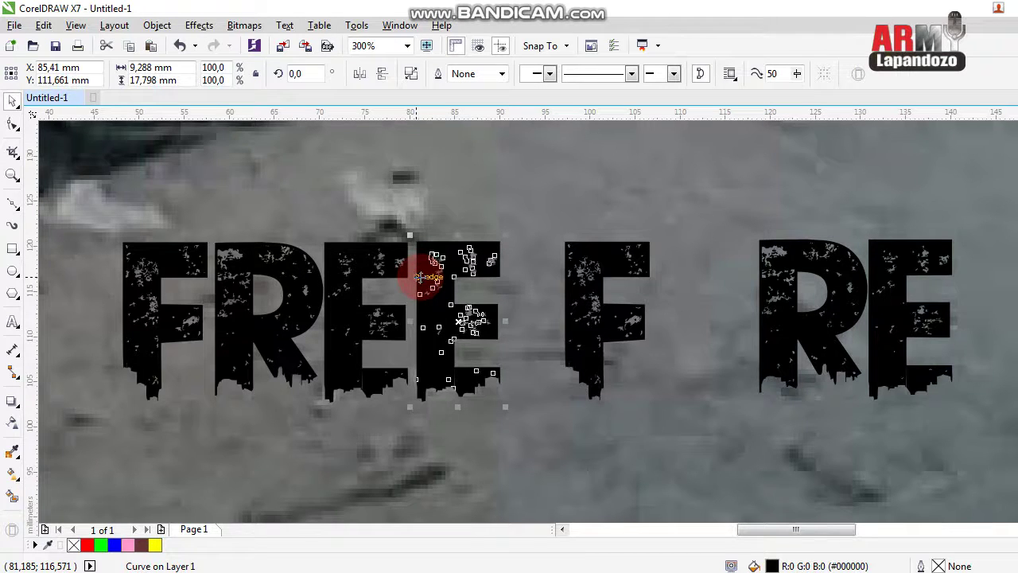
- Nudge the second F up 0.2 mm to align it with the RE letters
click(564, 274)
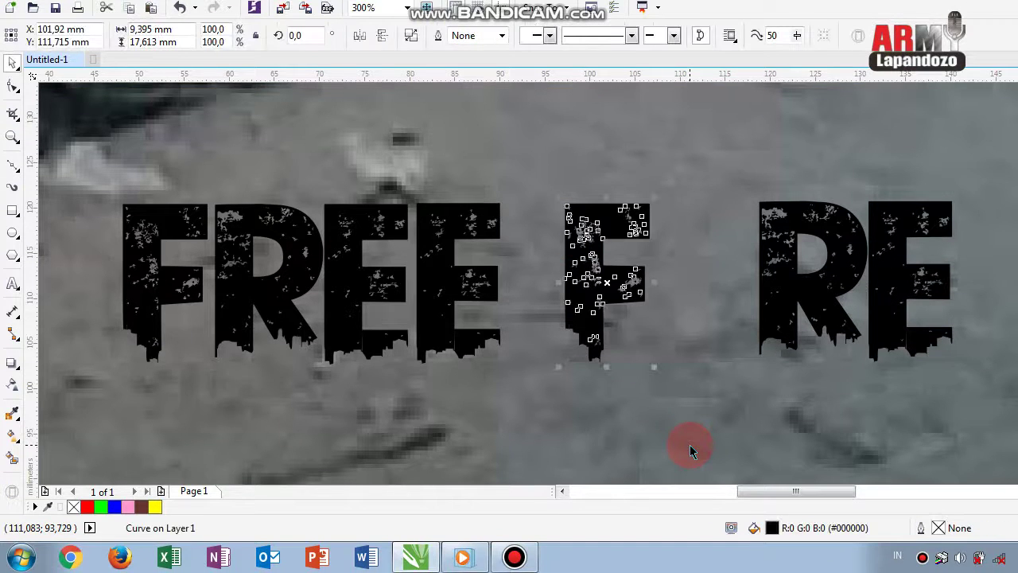
key(Up)
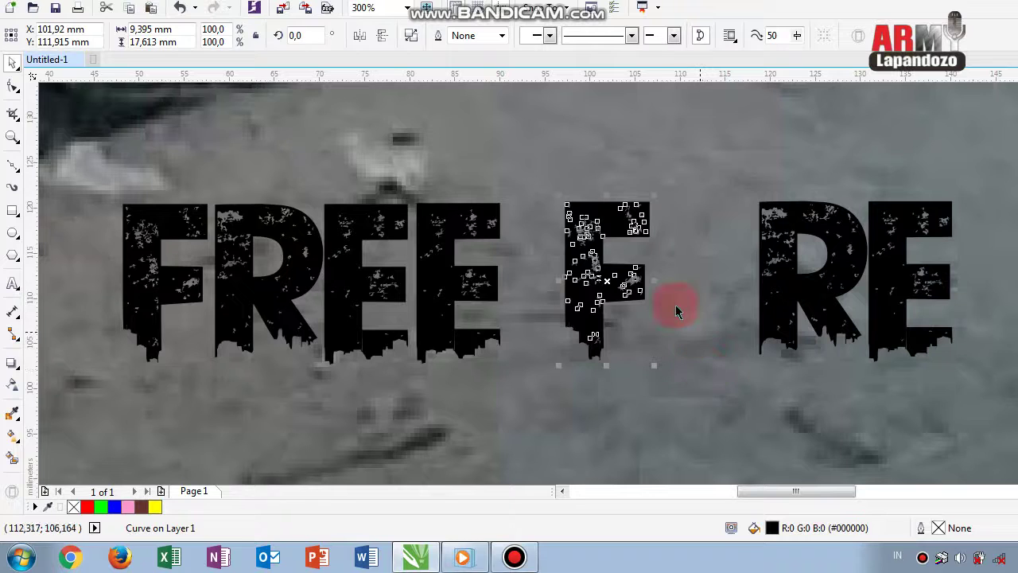
click(536, 148)
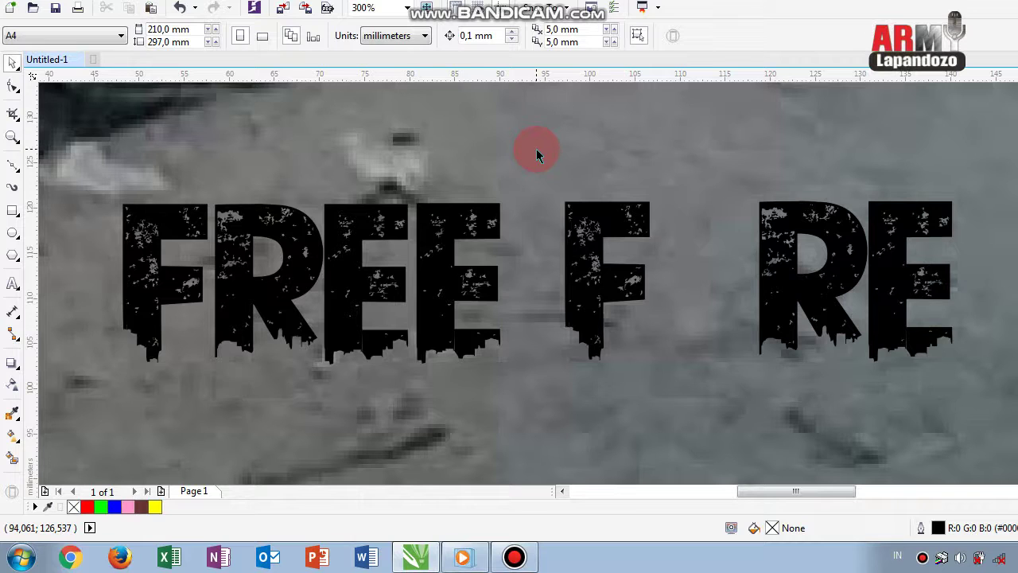
scroll(536, 149, down, 2)
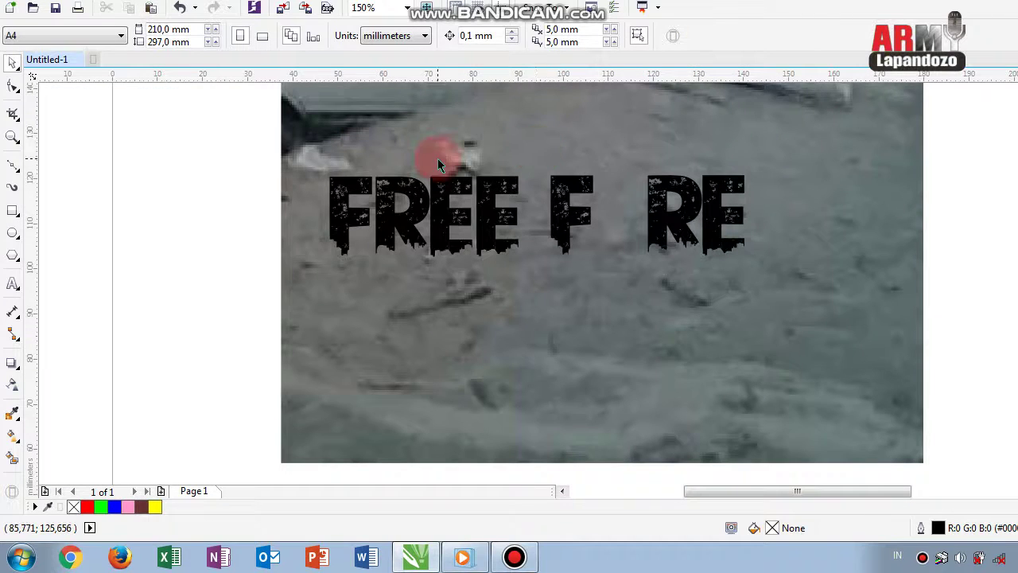
- Enlarge all seven letters together proportionally to about 117 mm wide, keeping their upper-left corner in place
drag(298, 161, 760, 304)
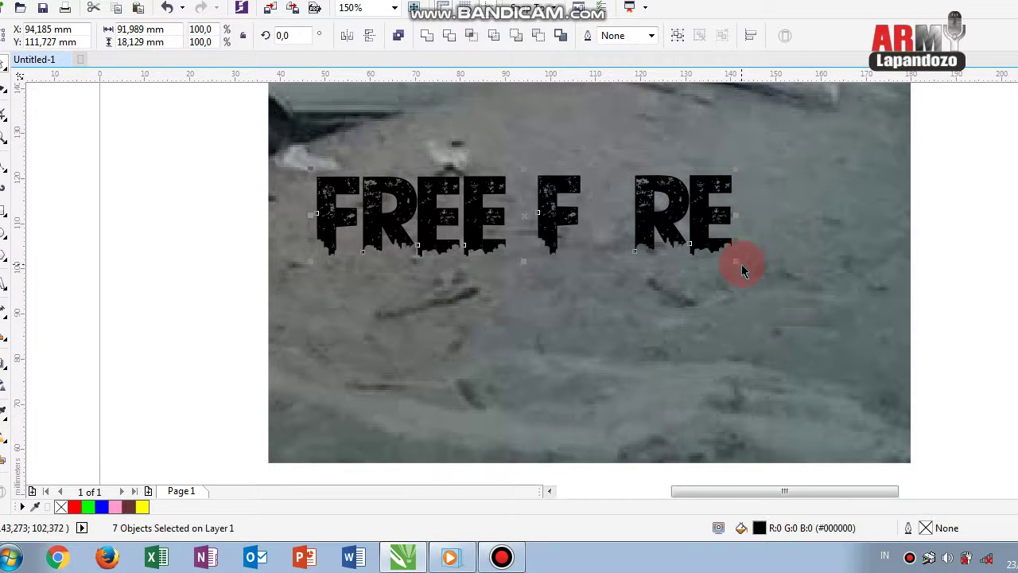
drag(735, 262, 796, 317)
click(165, 210)
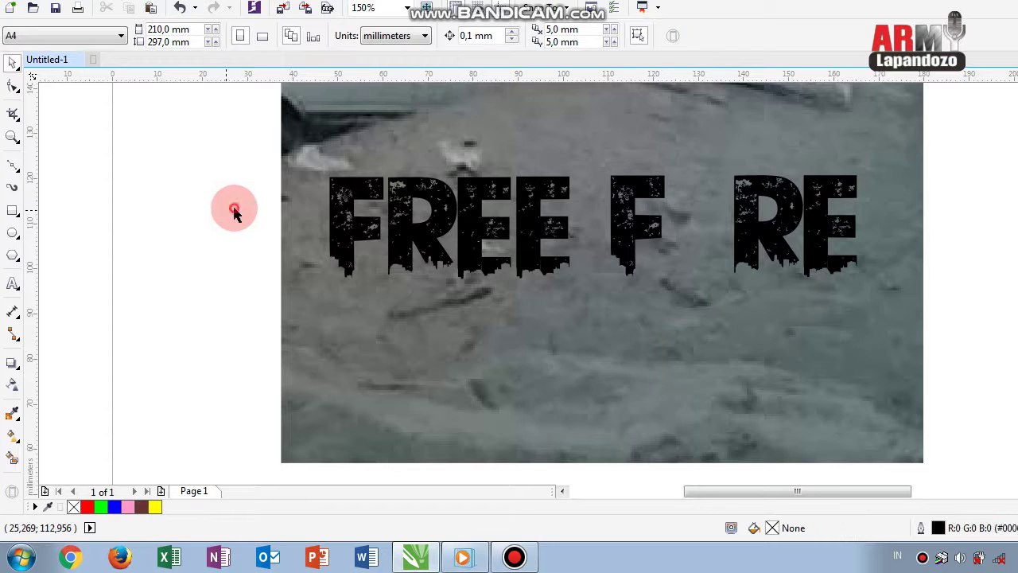
click(10, 286)
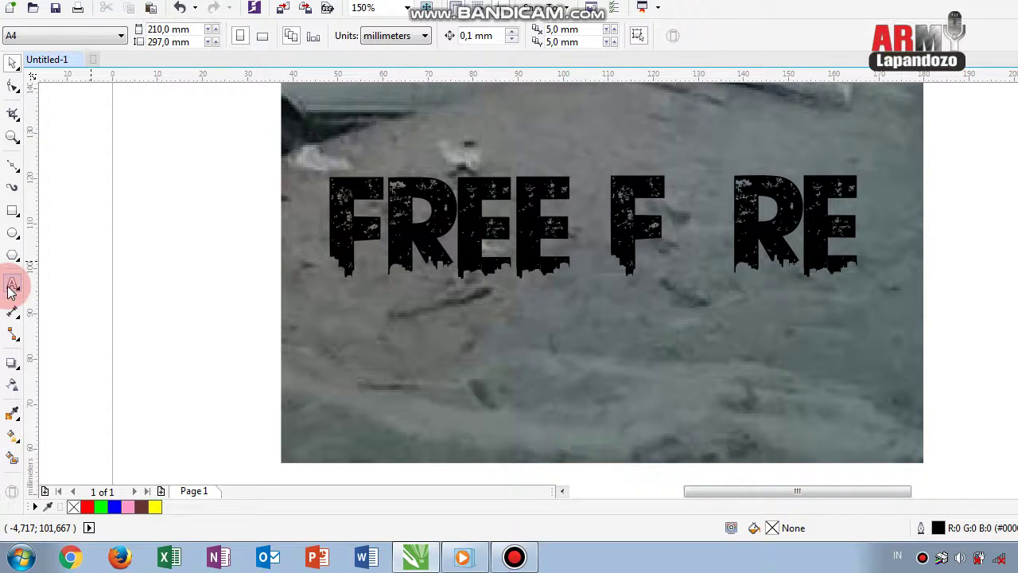
click(685, 349)
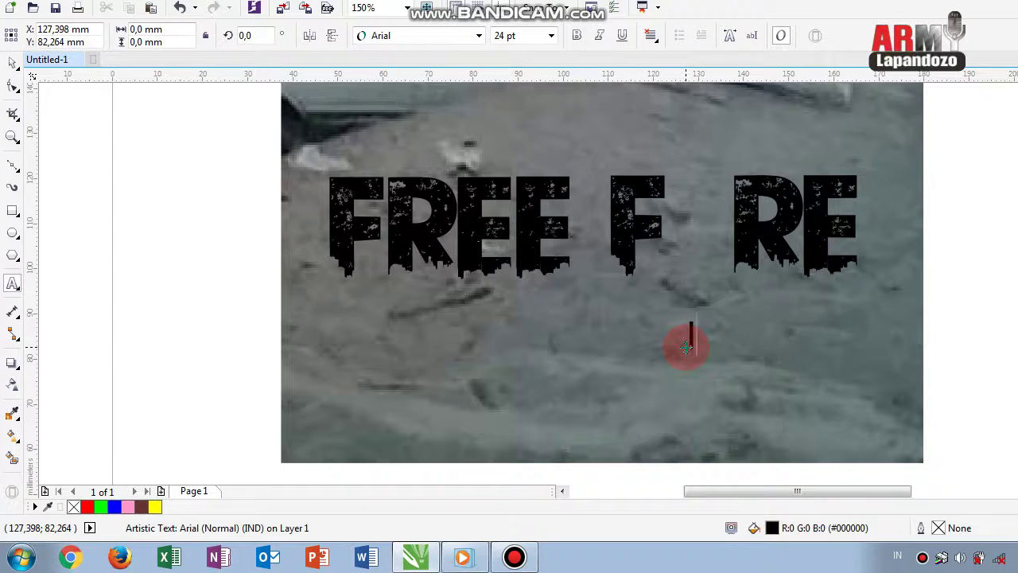
text(I)
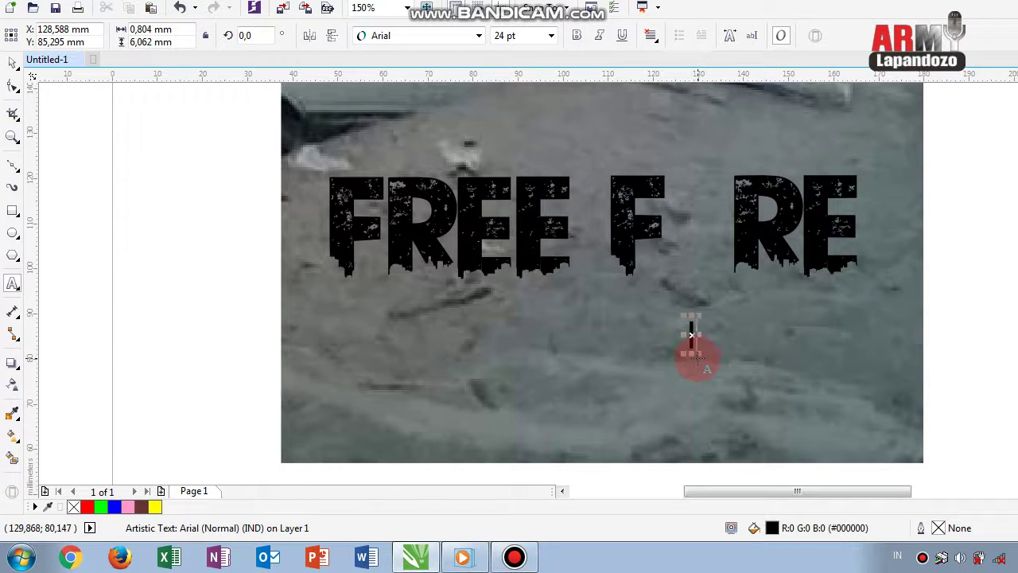
drag(696, 354, 743, 409)
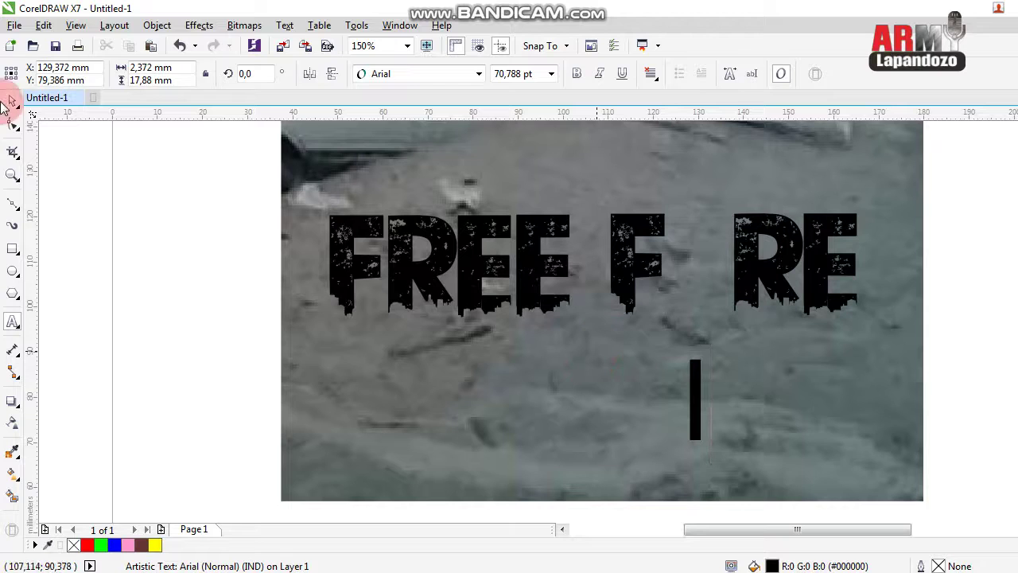
click(9, 102)
click(747, 382)
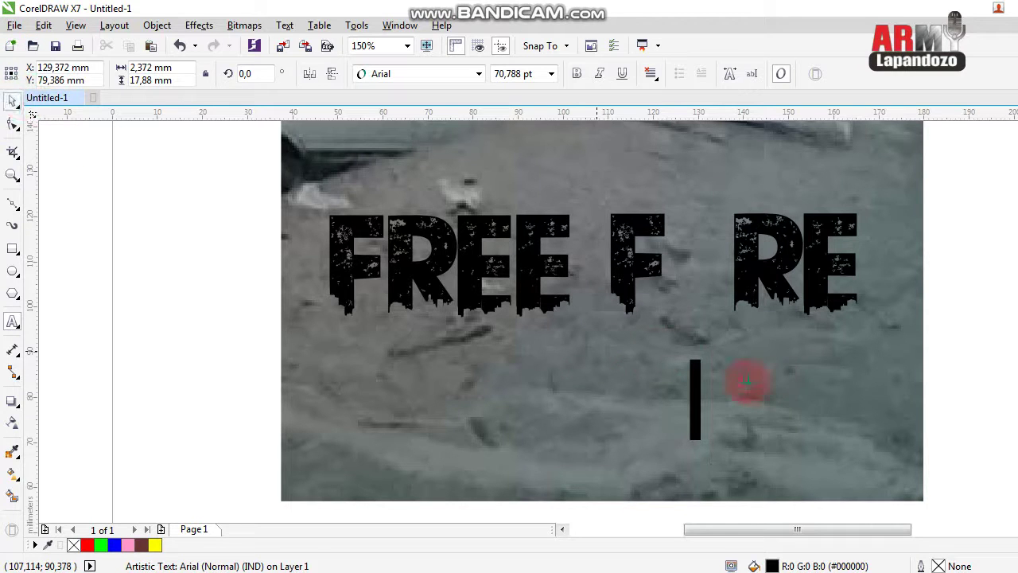
key(Delete)
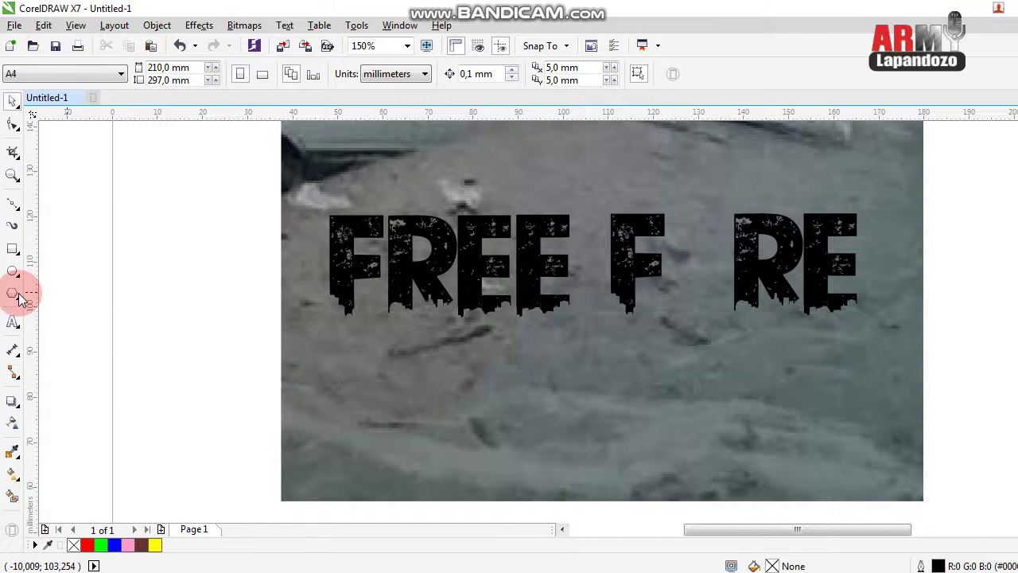
- Unlock the background photo group containing the THE BROKEN CITY title
click(262, 330)
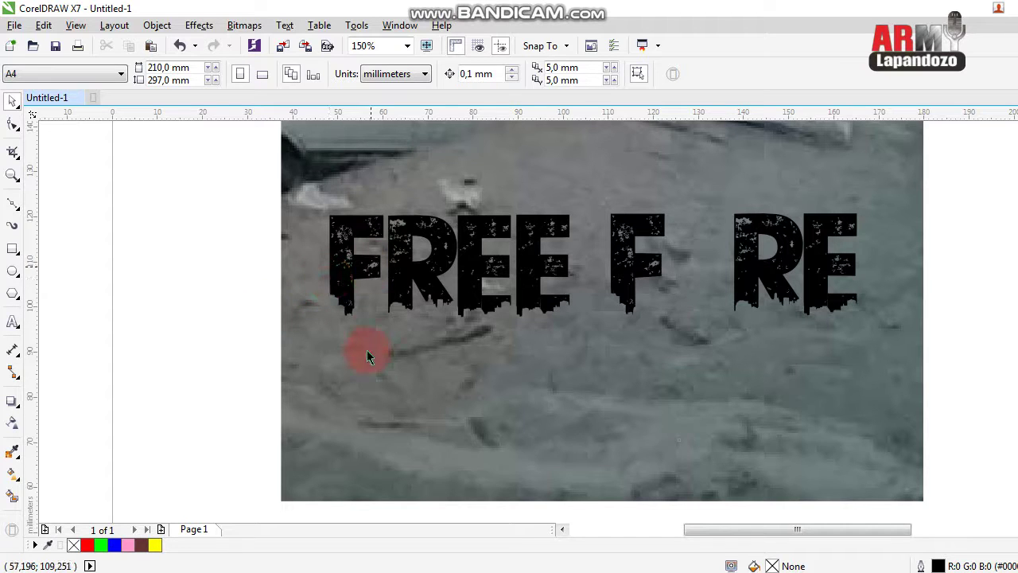
scroll(400, 330, down, 5)
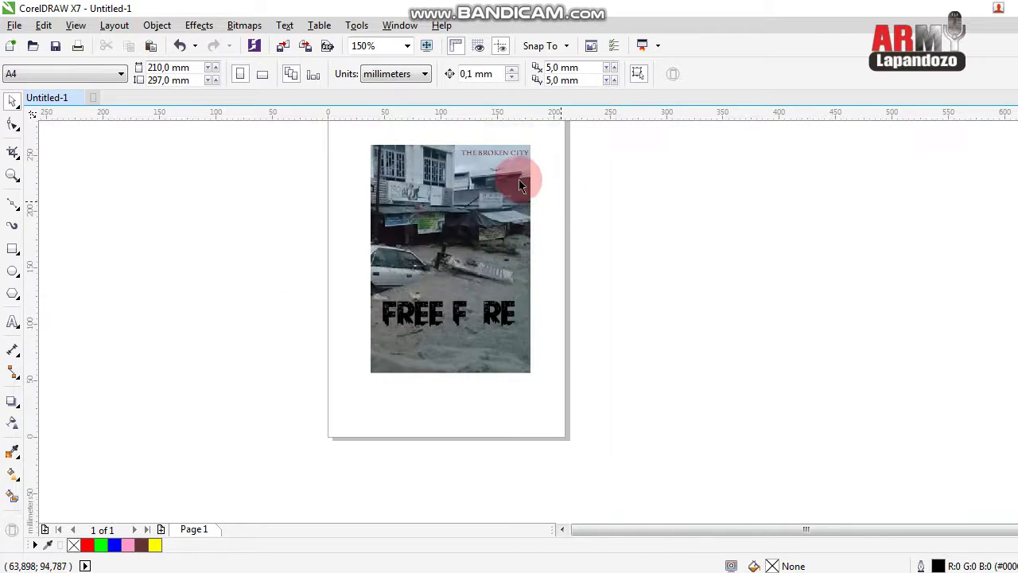
scroll(505, 127, up, 1)
scroll(503, 123, up, 1)
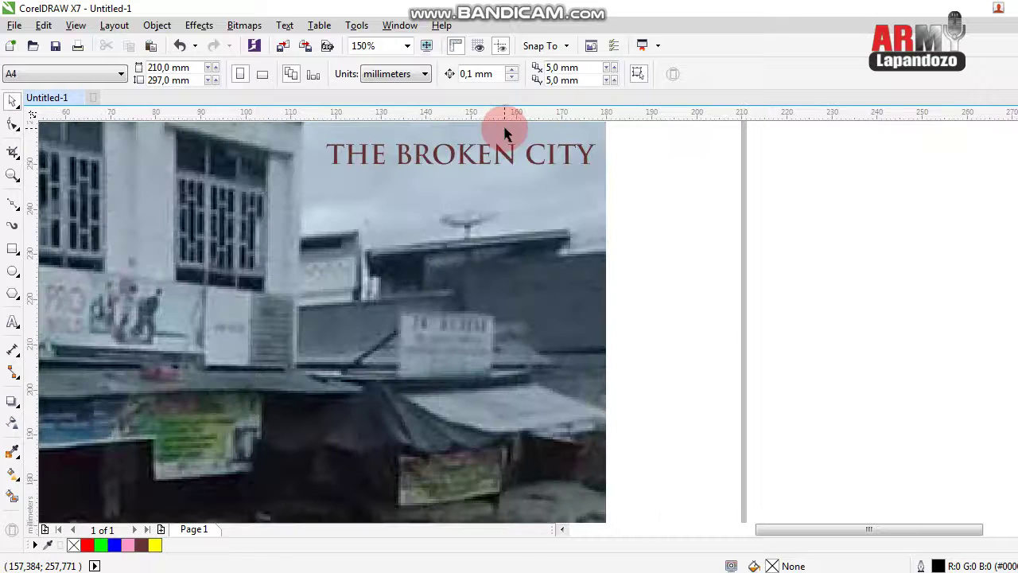
right_click(552, 280)
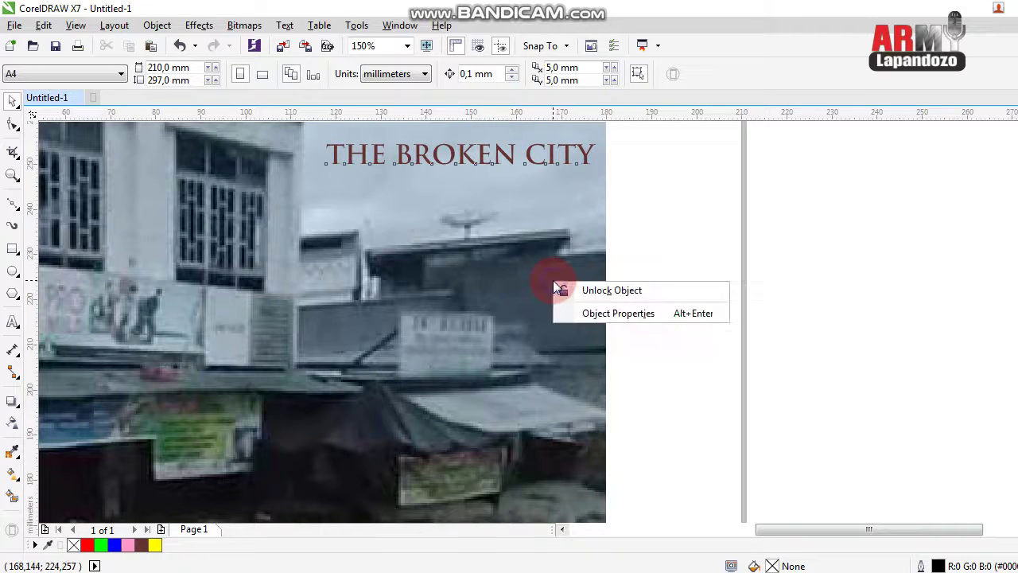
click(598, 291)
scroll(602, 279, down, 5)
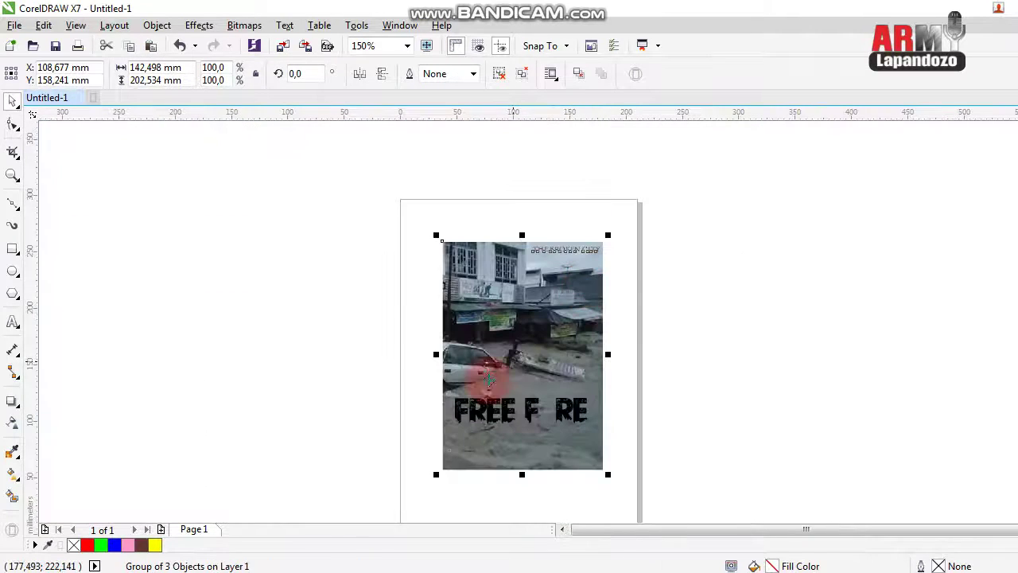
- Ungroup the background photo group and select the small bitmap in the photo's lower-left corner
drag(389, 194, 628, 462)
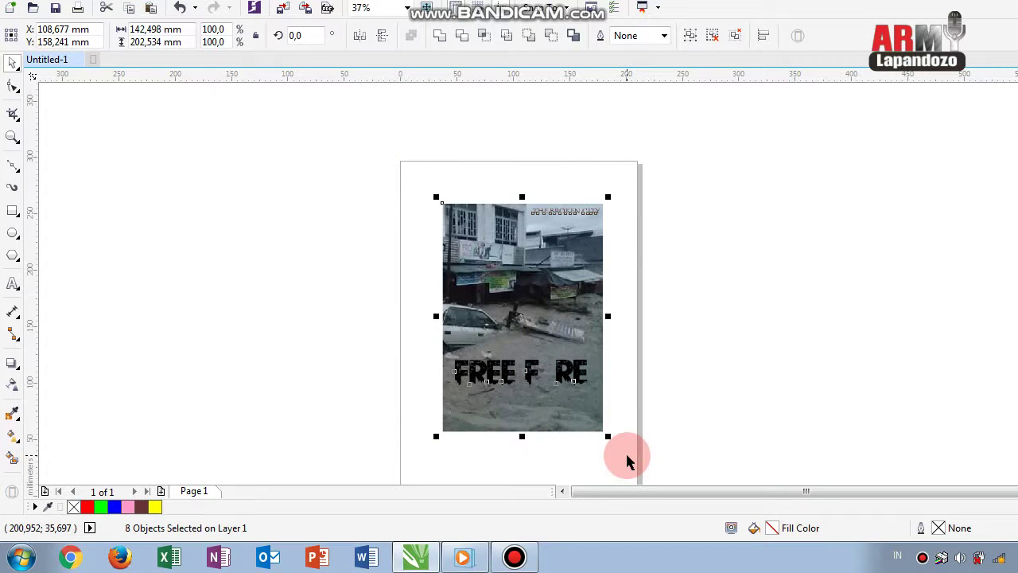
key(ctrl+u)
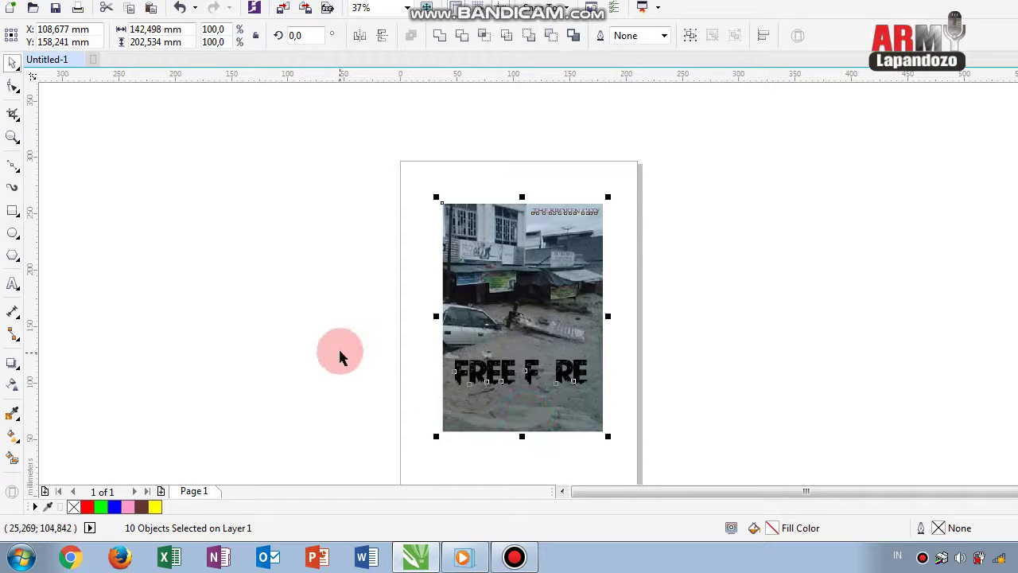
click(470, 439)
drag(403, 400, 556, 453)
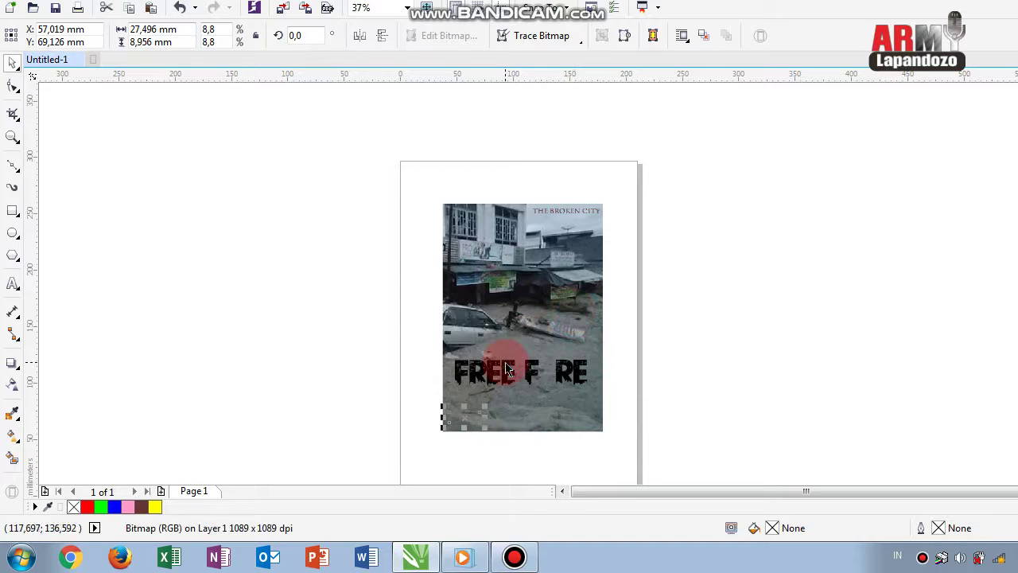
- Delete the seven black letters and bring the small bitmap in the photo's lower-left corner to the front of the page
drag(418, 341, 632, 407)
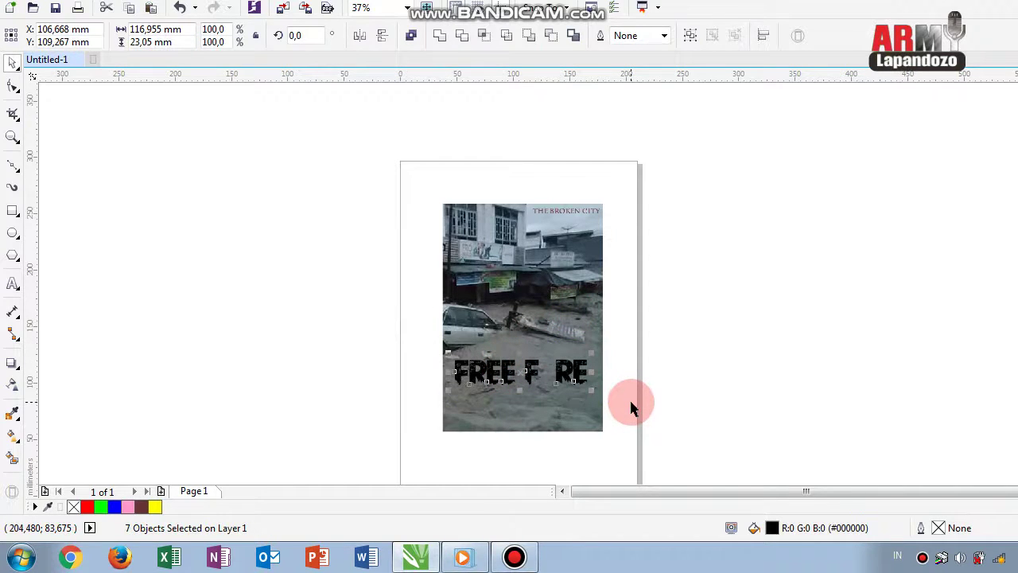
key(Delete)
drag(396, 392, 579, 477)
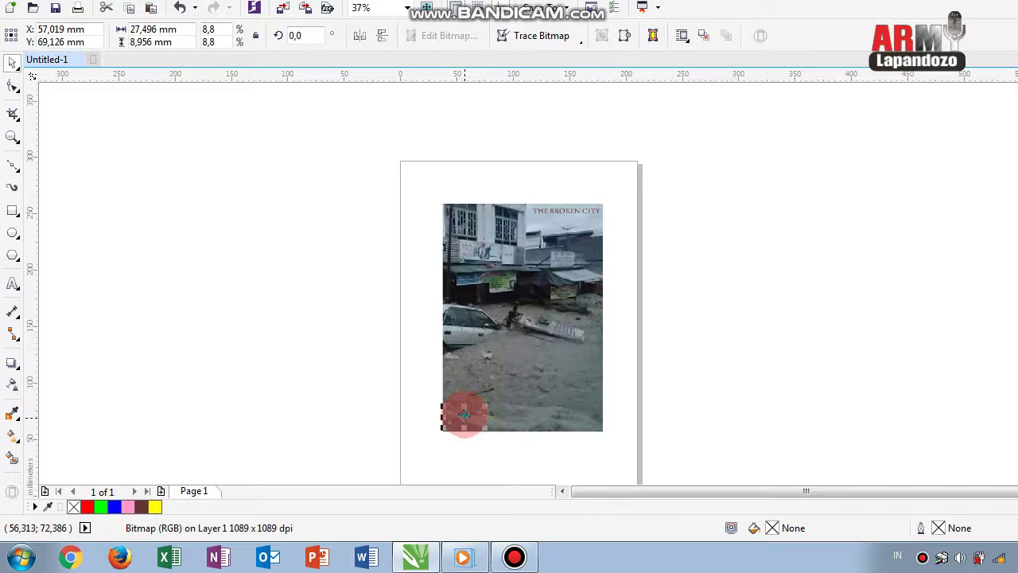
right_click(466, 422)
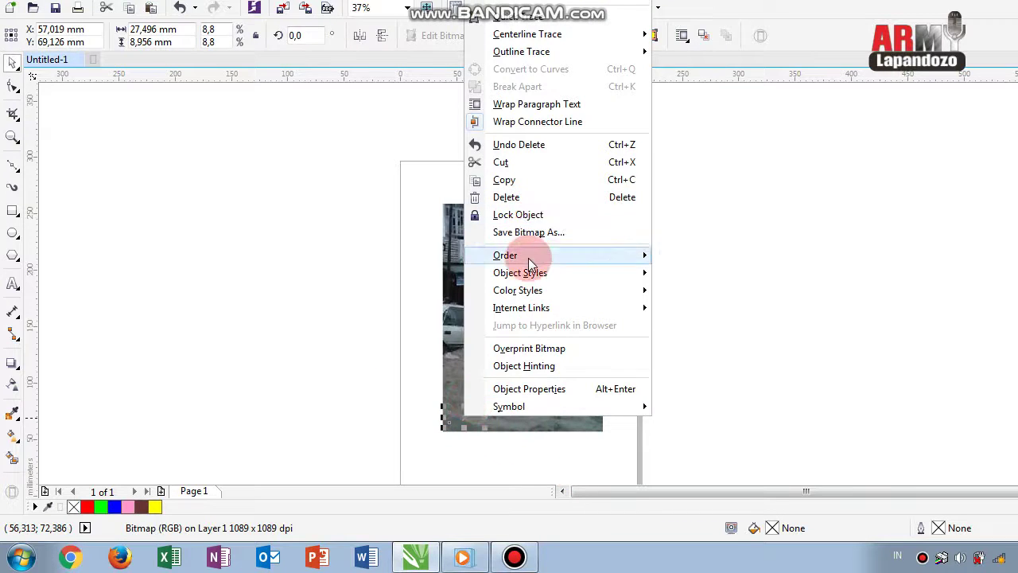
mouse_move(645, 261)
click(703, 258)
- Enlarge the FREE FIRE BATTLEGROUNDS logo bitmap proportionally to about 109 mm wide and place it over the photo's lower part
click(404, 407)
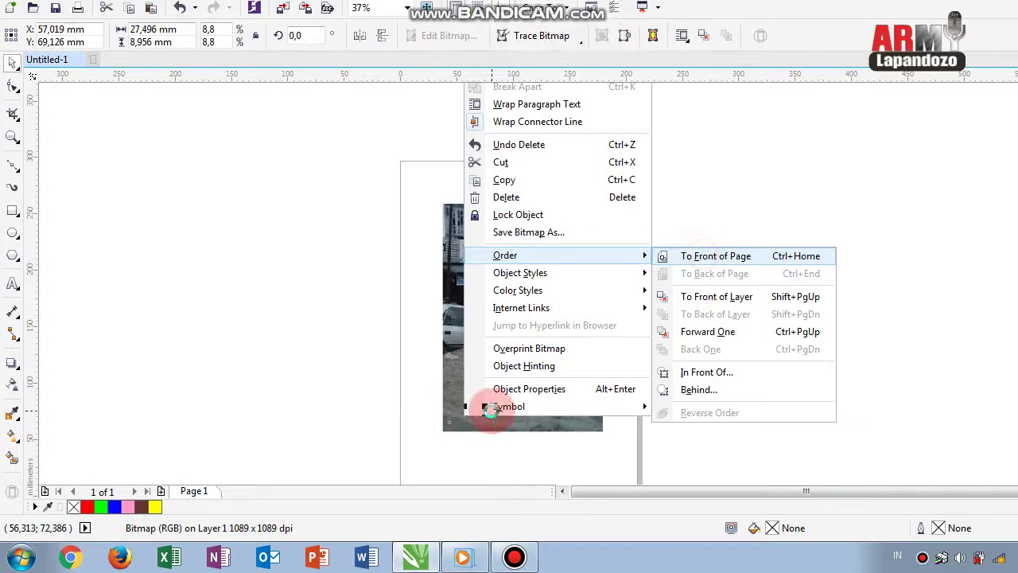
mouse_move(467, 416)
mouse_down()
mouse_move(494, 368)
mouse_move(478, 374)
mouse_move(596, 417)
mouse_up()
drag(523, 389, 515, 371)
- Delete the enlarged FREE FIRE BATTLEGROUNDS logo from the photo and undo the deletion
key(Delete)
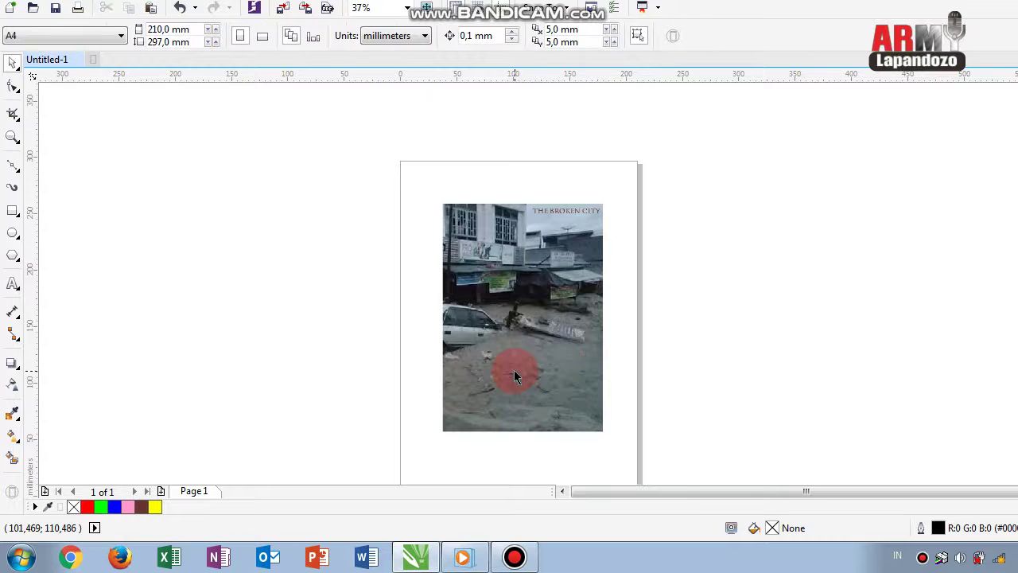
scroll(512, 364, up, 1)
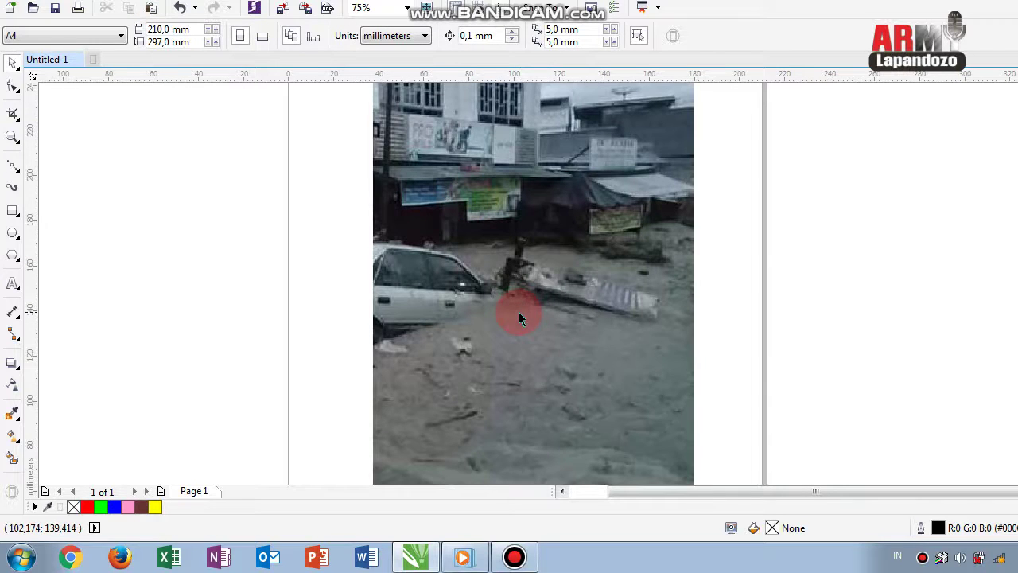
scroll(519, 307, down, 1)
scroll(519, 306, up, 1)
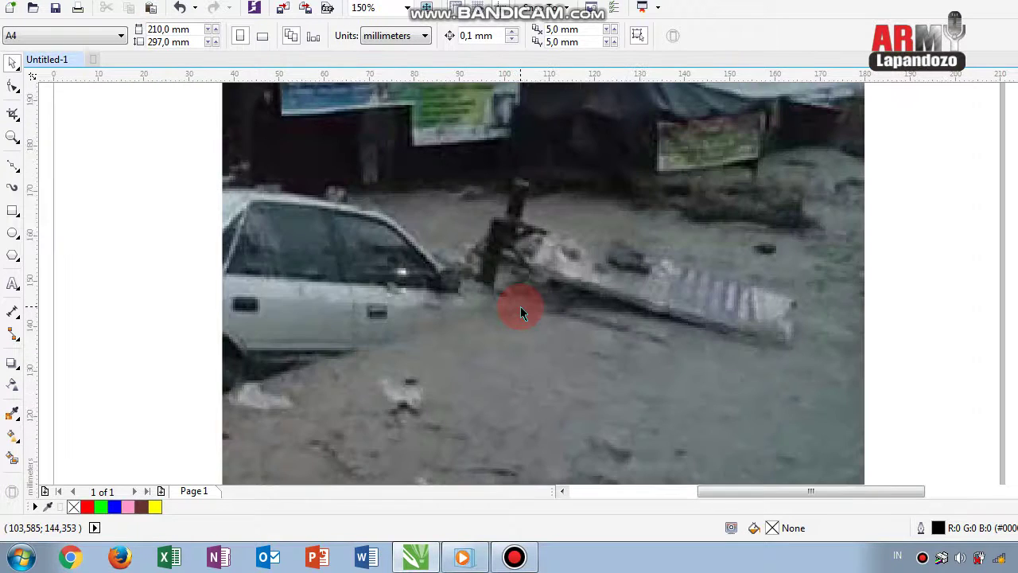
key(ctrl+z)
- Shift the FREE FIRE BATTLEGROUNDS logo about 2 mm to the right on the photo and deselect it
scroll(529, 430, down, 2)
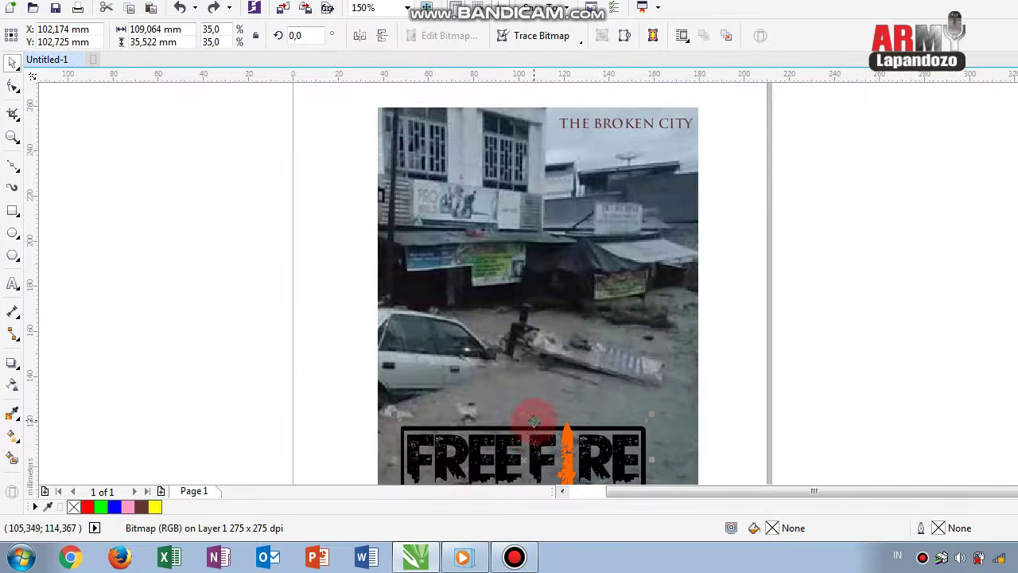
scroll(539, 460, down, 1)
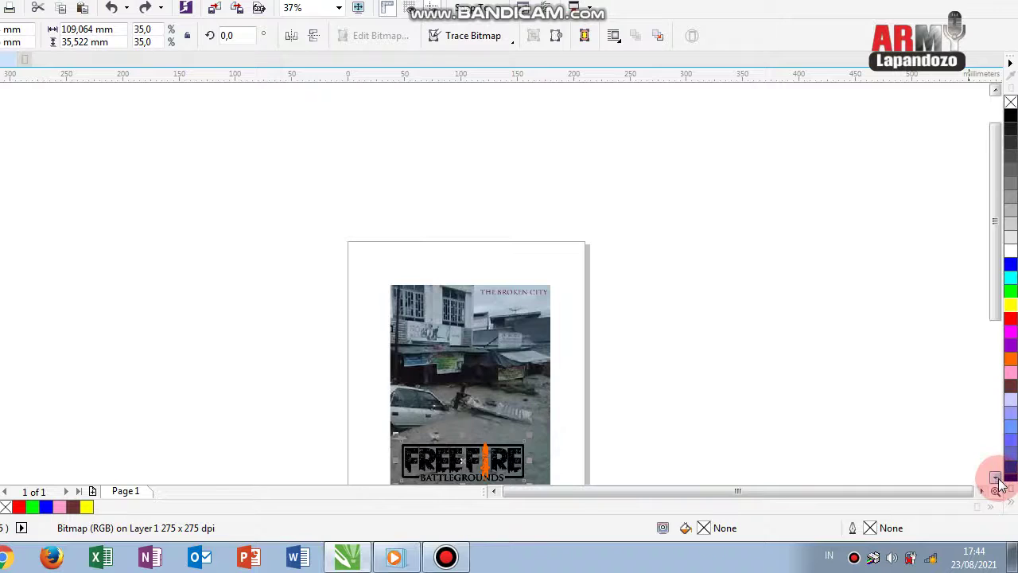
click(995, 477)
click(515, 398)
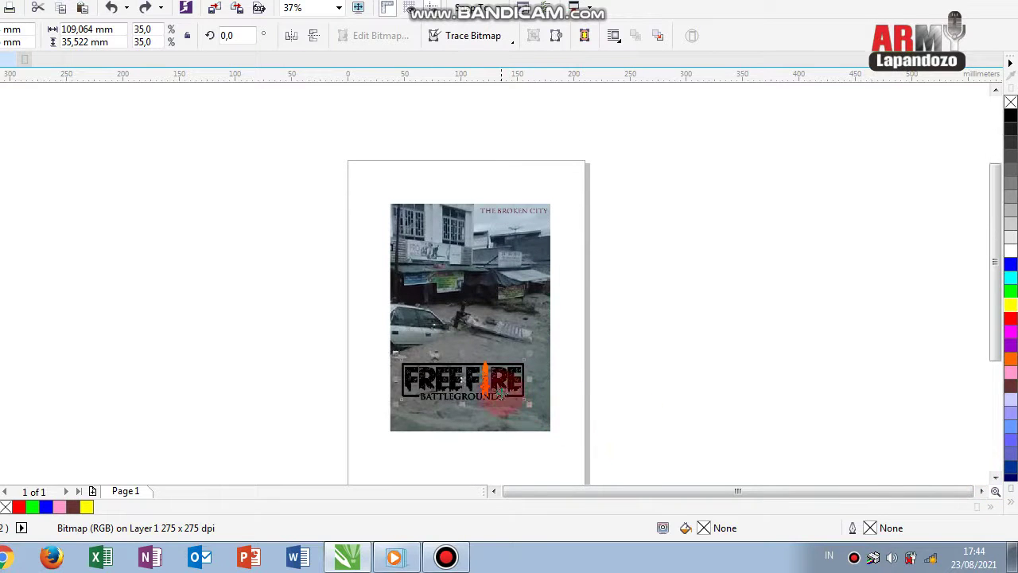
drag(500, 393, 499, 389)
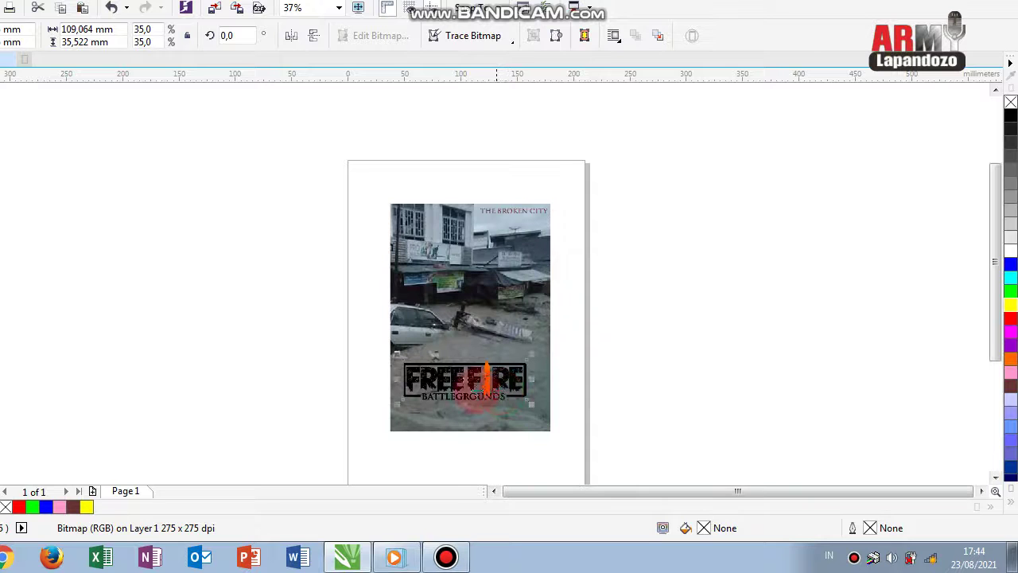
scroll(462, 387, up, 2)
scroll(461, 388, up, 3)
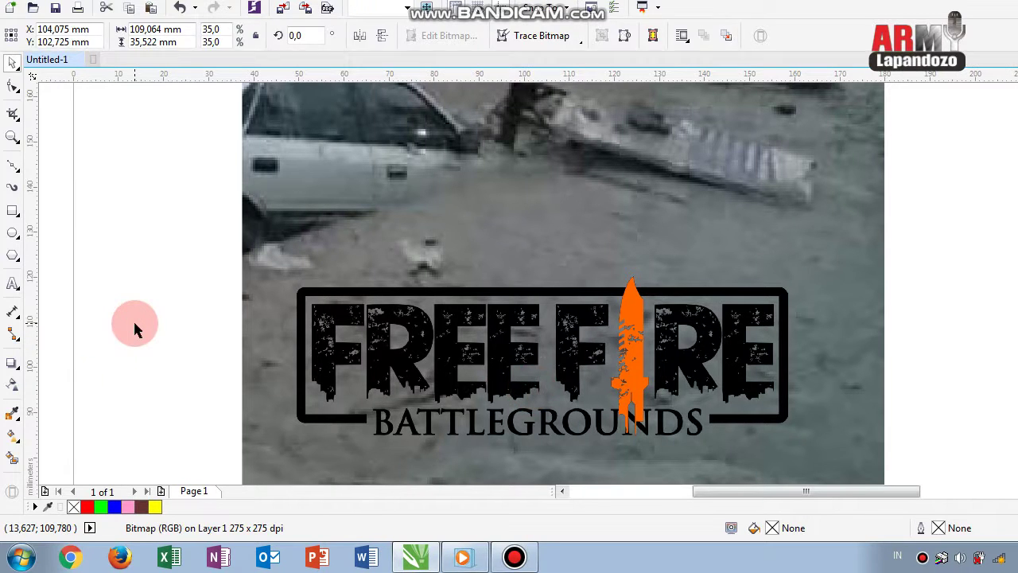
click(65, 318)
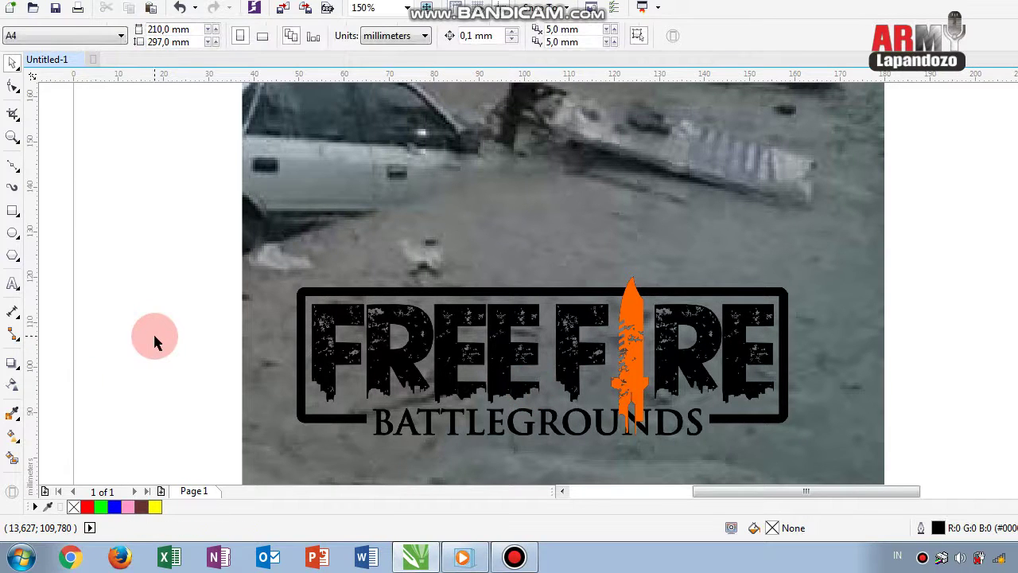
- Examine the whole poster from the THE BROKEN CITY title down to the FREE FIRE BATTLEGROUNDS logo
mouse_move(525, 559)
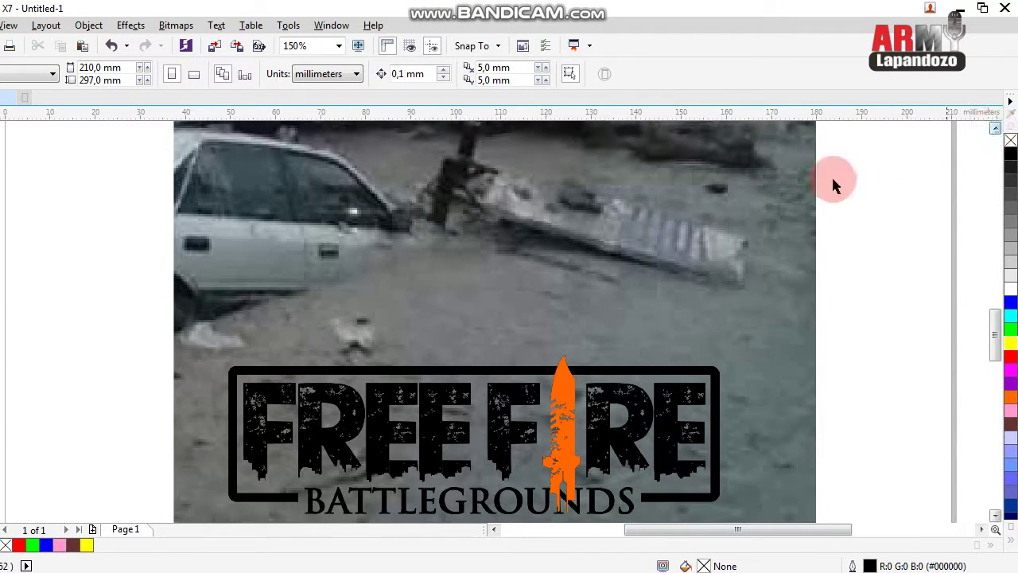
scroll(709, 213, down, 1)
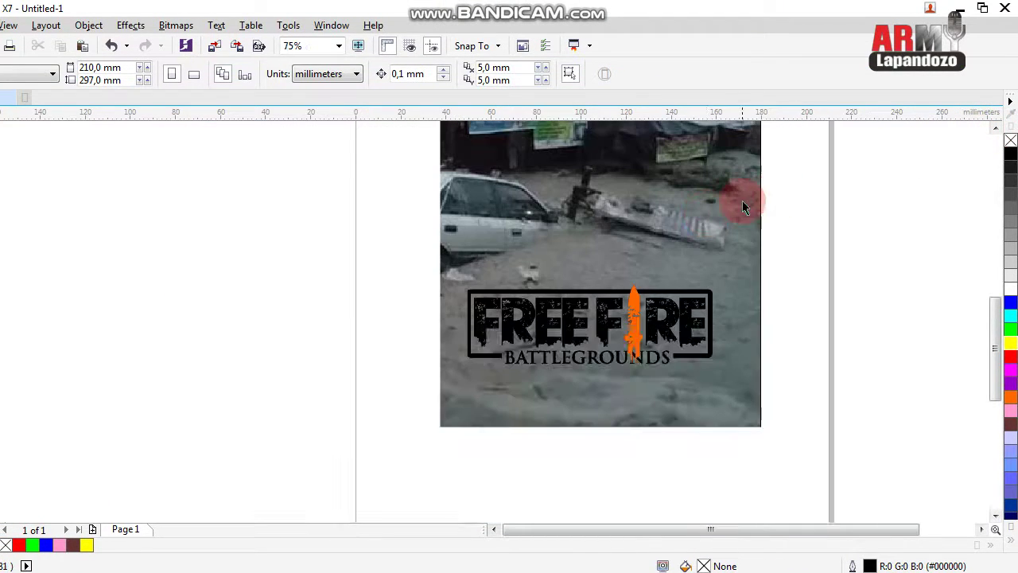
click(995, 127)
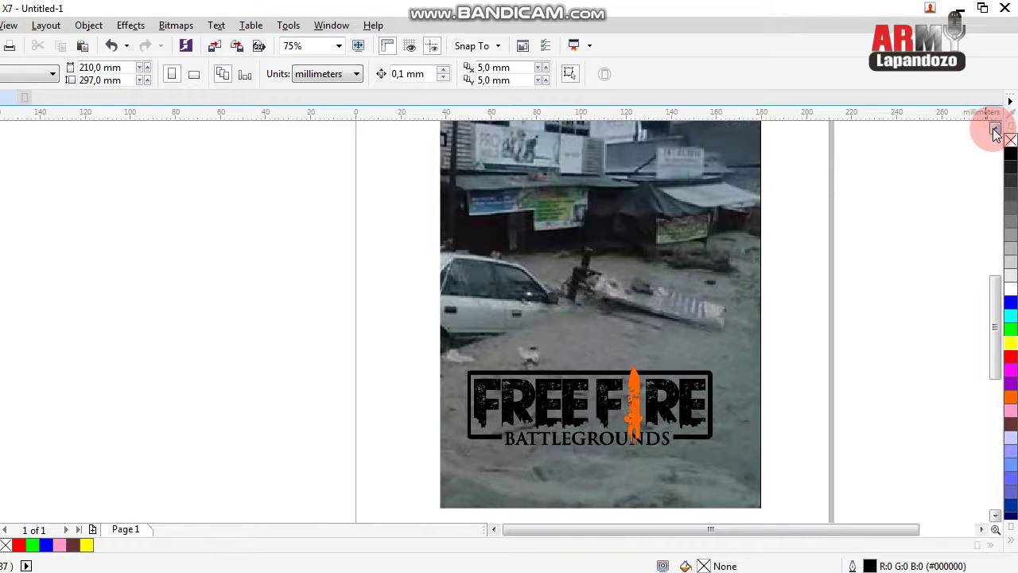
click(995, 128)
click(995, 127)
click(995, 127)
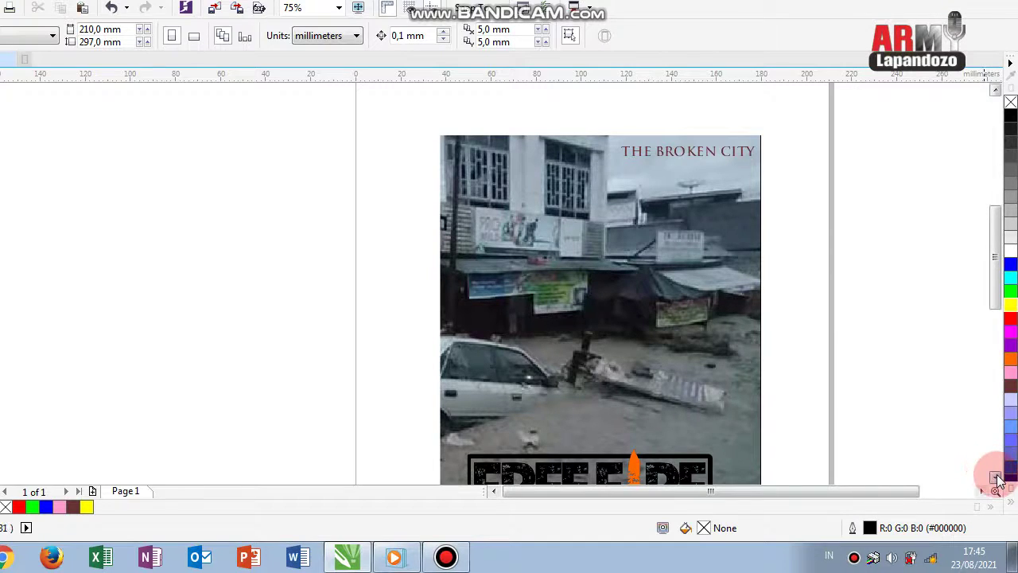
click(995, 515)
click(995, 515)
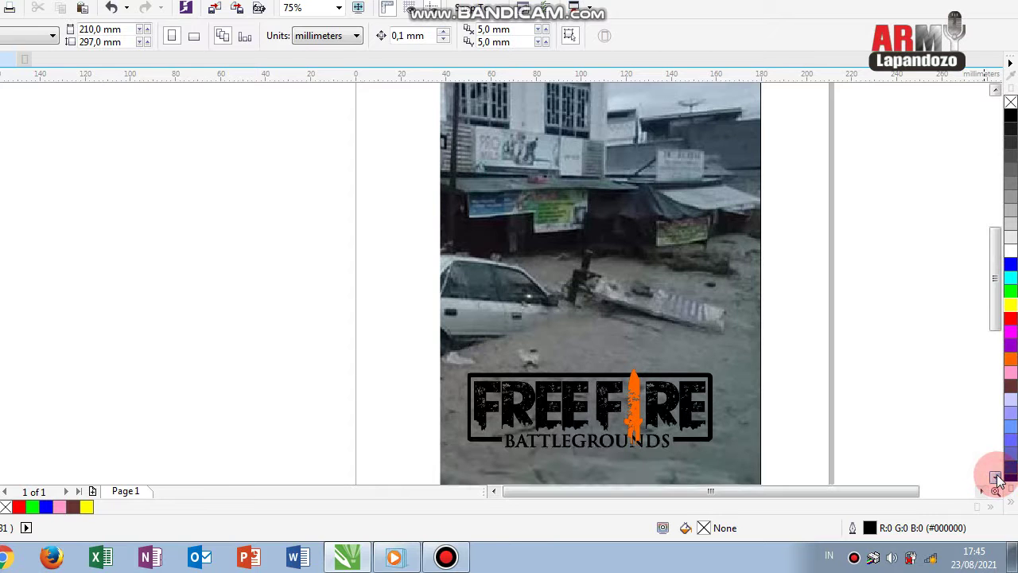